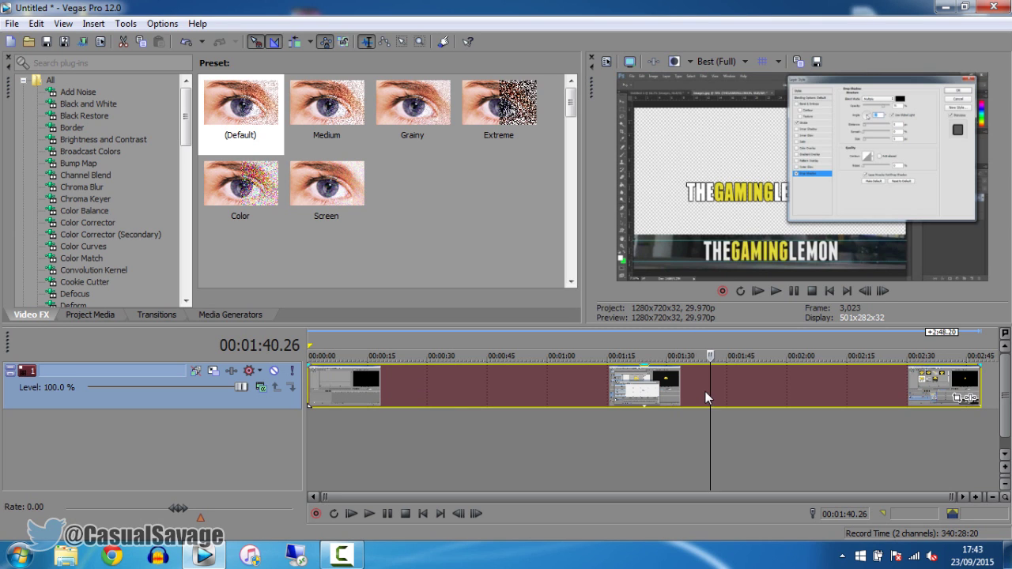
- Split the clip at 1:40.26, delete the unwanted parts, and move the event to 0:00
key("s")
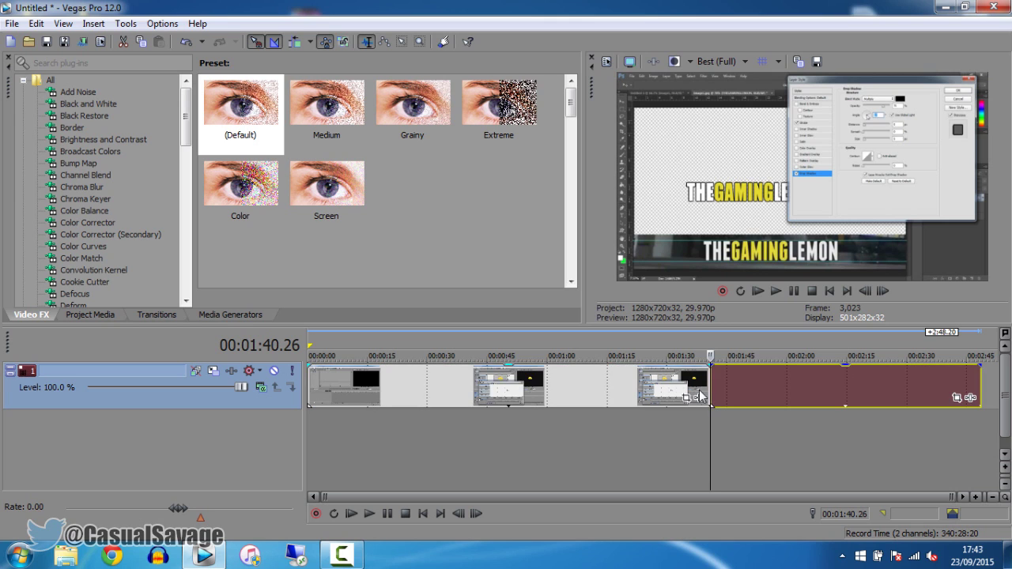
key("Delete")
left_click(689, 391)
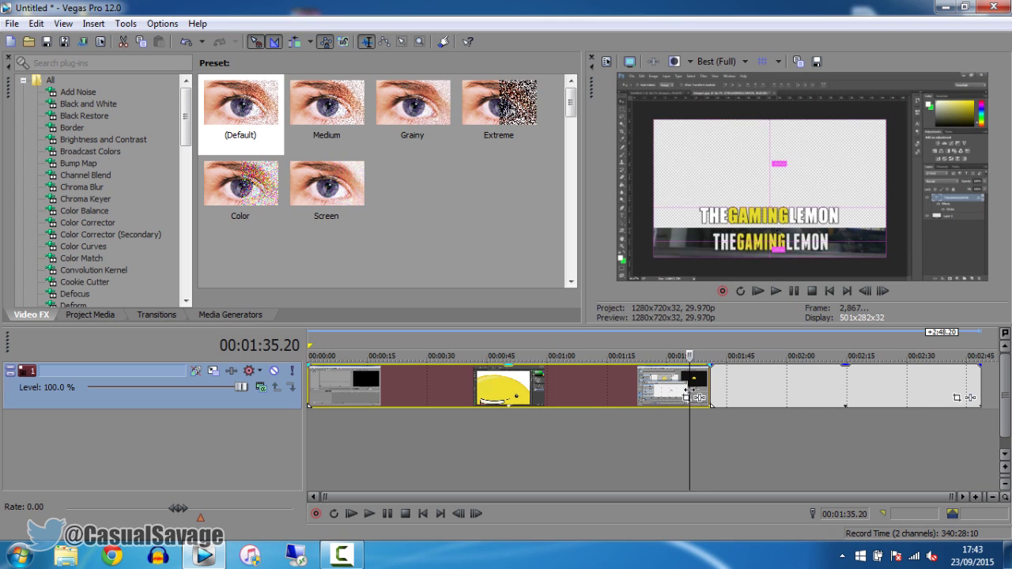
key("Delete")
left_click_drag(718, 380, 315, 380)
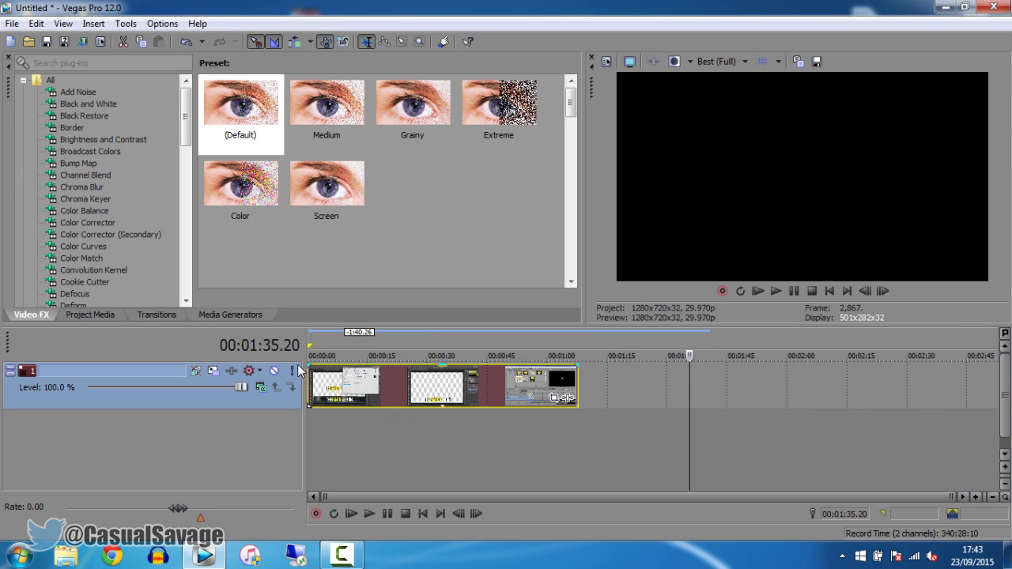
- Trim about 6 seconds off the first event's start and open its Event Pan/Crop
left_click(314, 380)
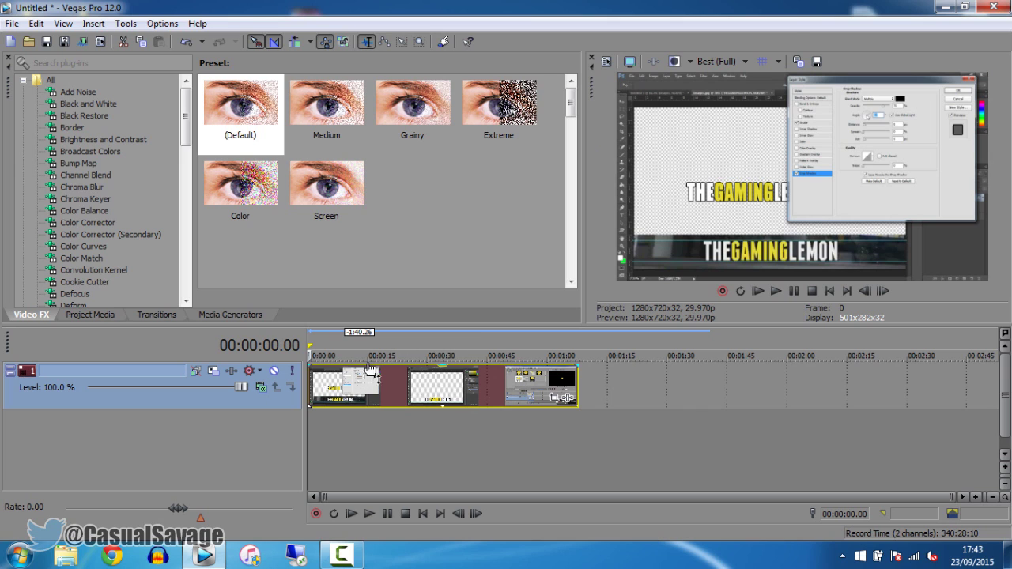
left_click(316, 385)
left_click(328, 385)
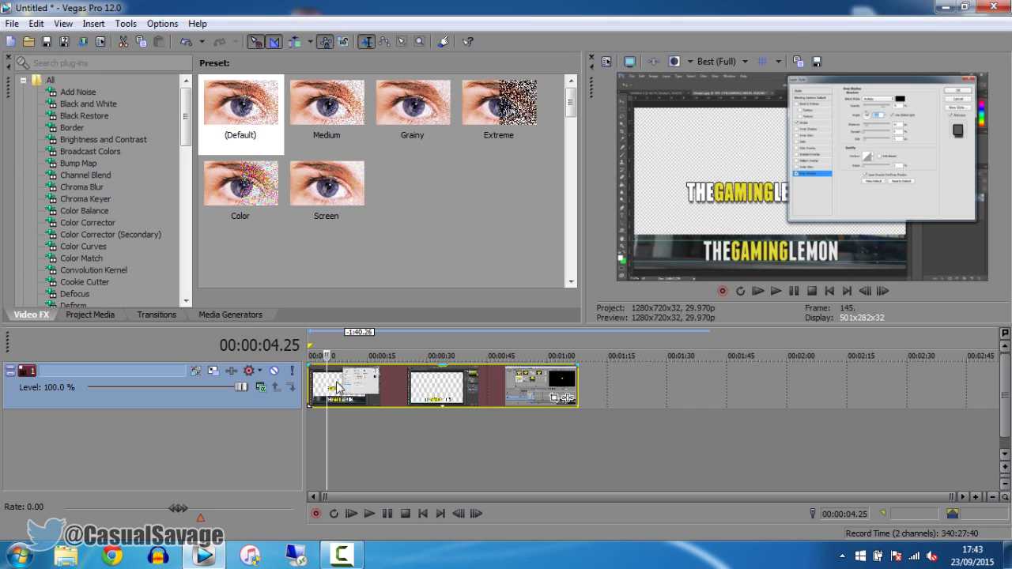
left_click(337, 385)
left_click(350, 386)
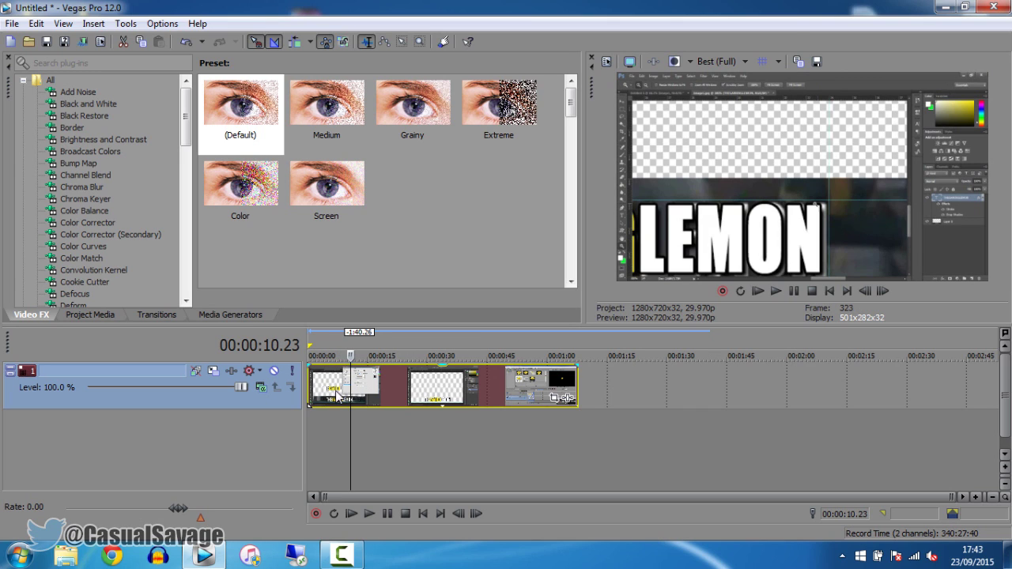
left_click_drag(307, 395, 311, 390)
left_click(310, 390)
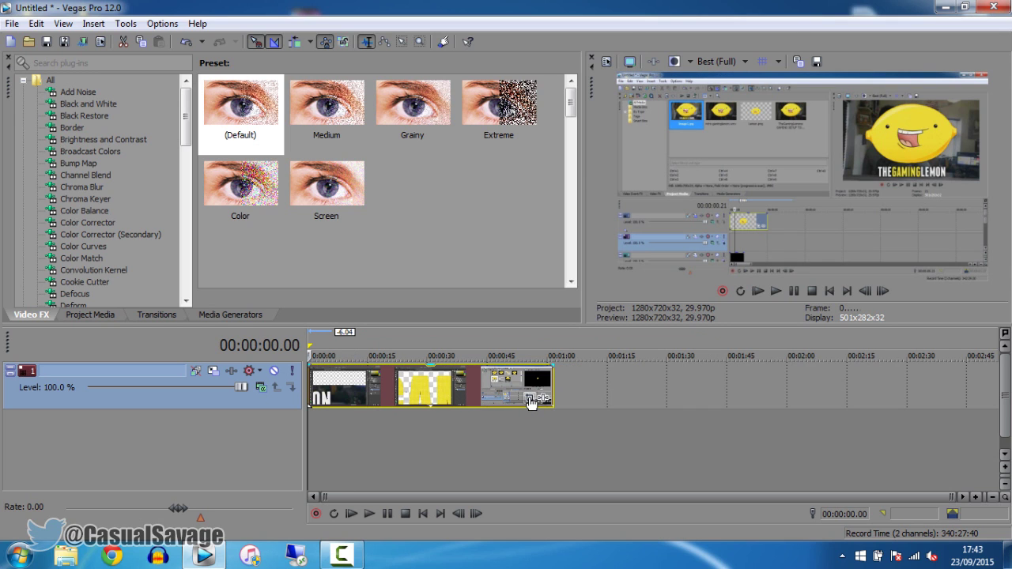
left_click(530, 398)
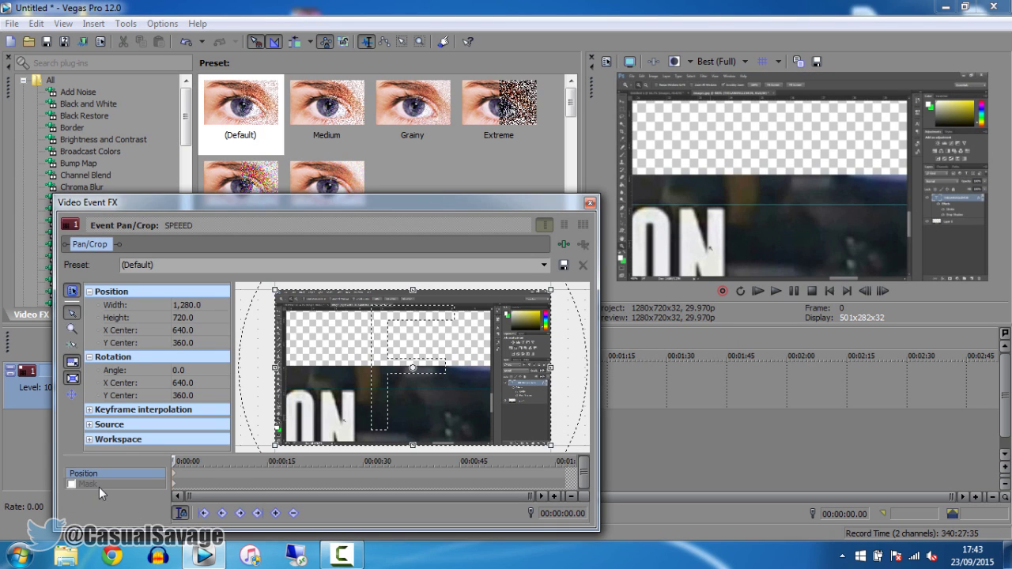
- Enable masking for the clip in Pan/Crop and turn on Sync Cursor
left_click(94, 485)
left_click(71, 485)
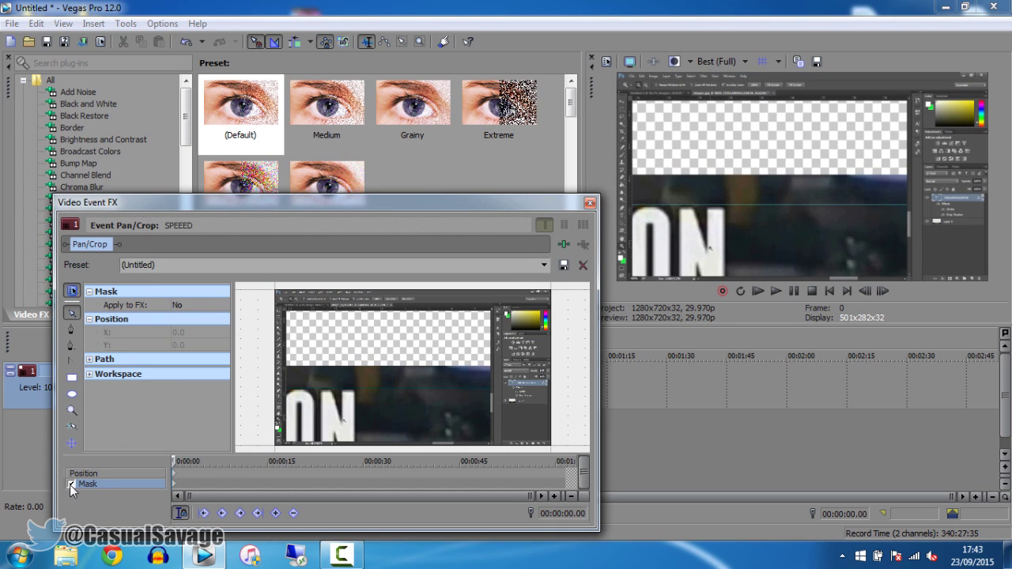
left_click(179, 461)
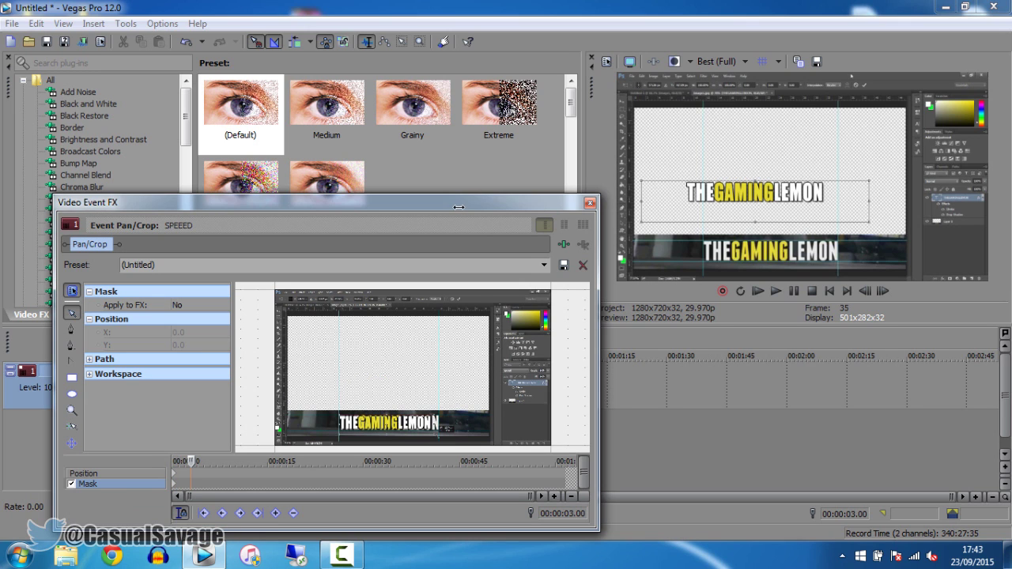
left_click_drag(455, 203, 823, 300)
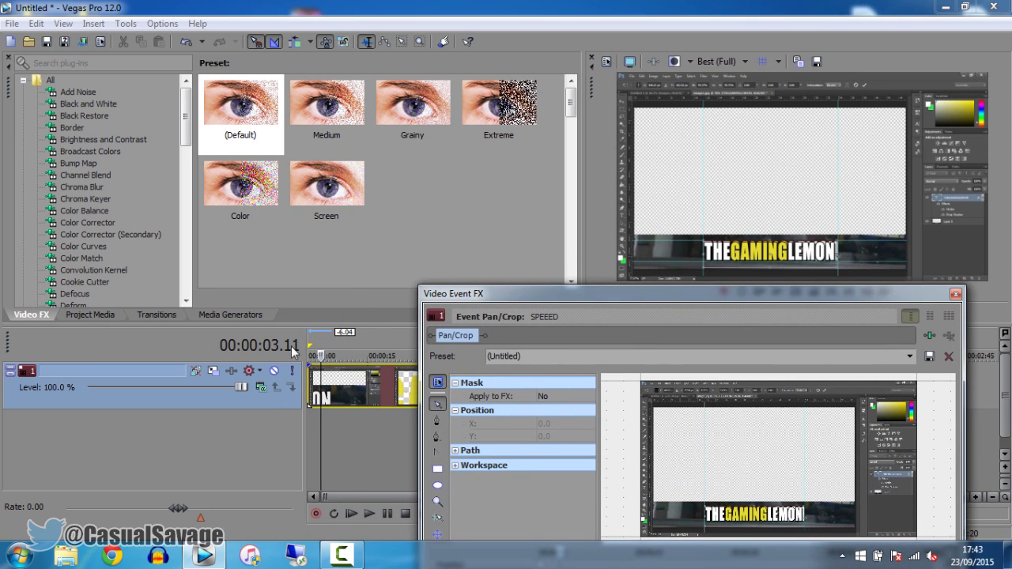
left_click(318, 342)
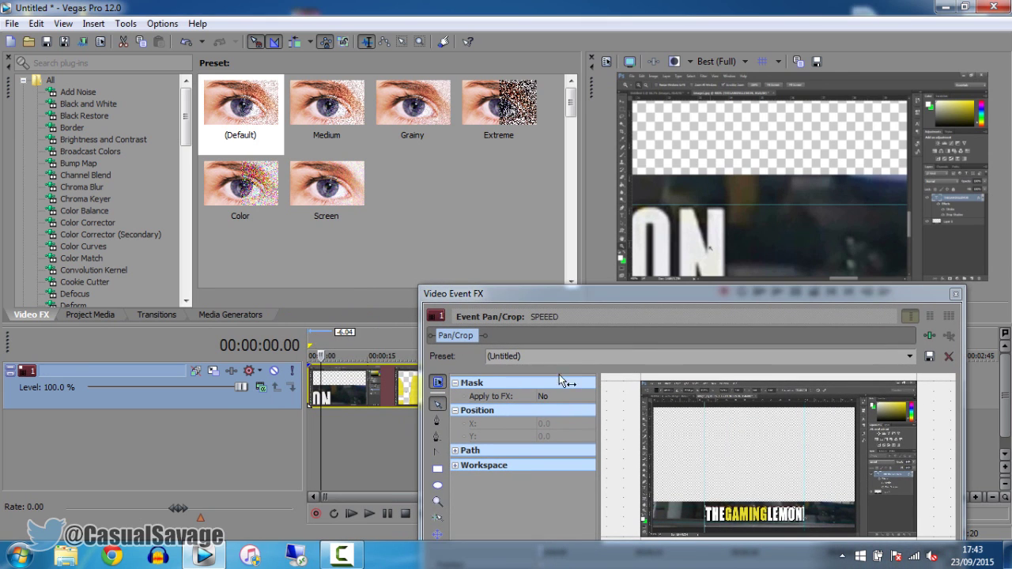
left_click_drag(621, 295, 389, 187)
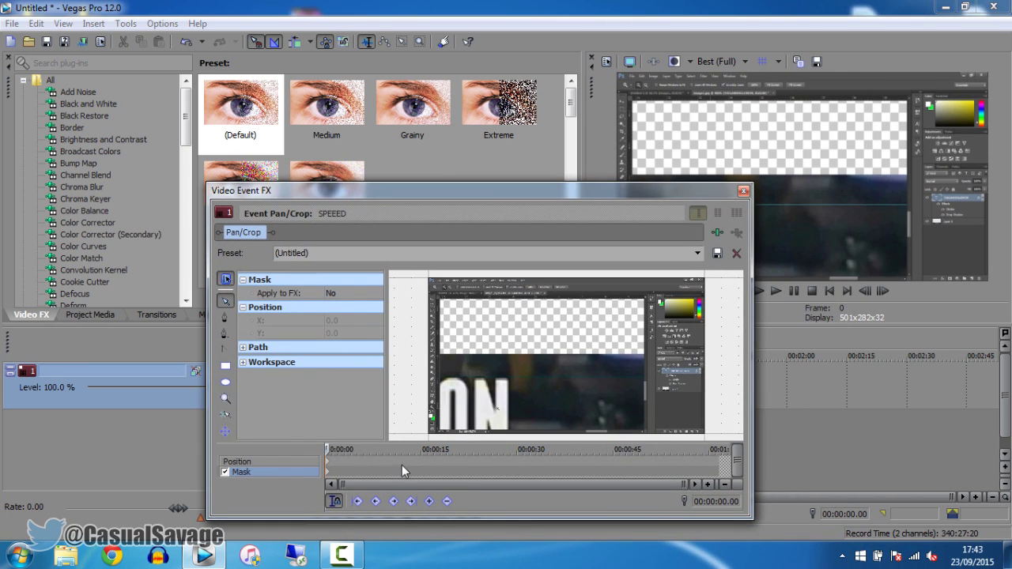
left_click(335, 503)
- Zoom the Pan/Crop workspace in on the image's top-left corner
scroll(474, 340, "up", 1)
scroll(473, 344, "up", 5)
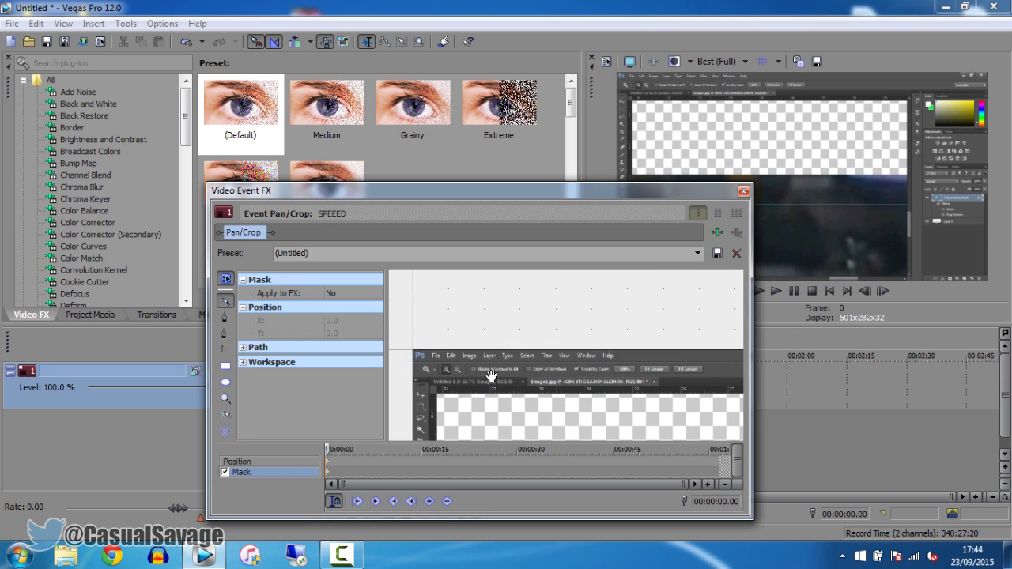
left_click_drag(467, 372, 633, 379)
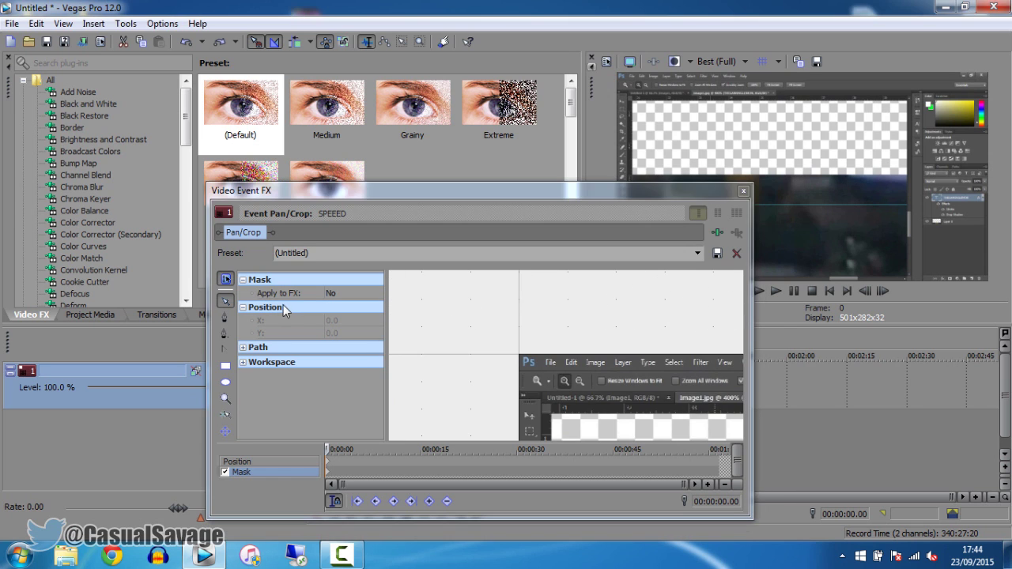
left_click(226, 318)
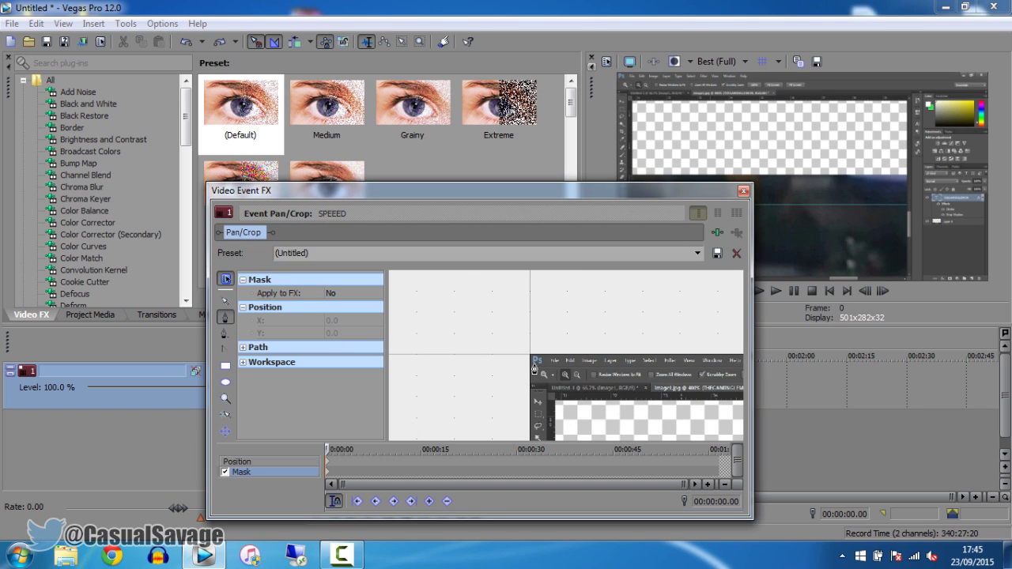
left_click(530, 357)
left_click(531, 407)
left_click(579, 423)
left_click(624, 401)
left_click(602, 369)
left_click(643, 362)
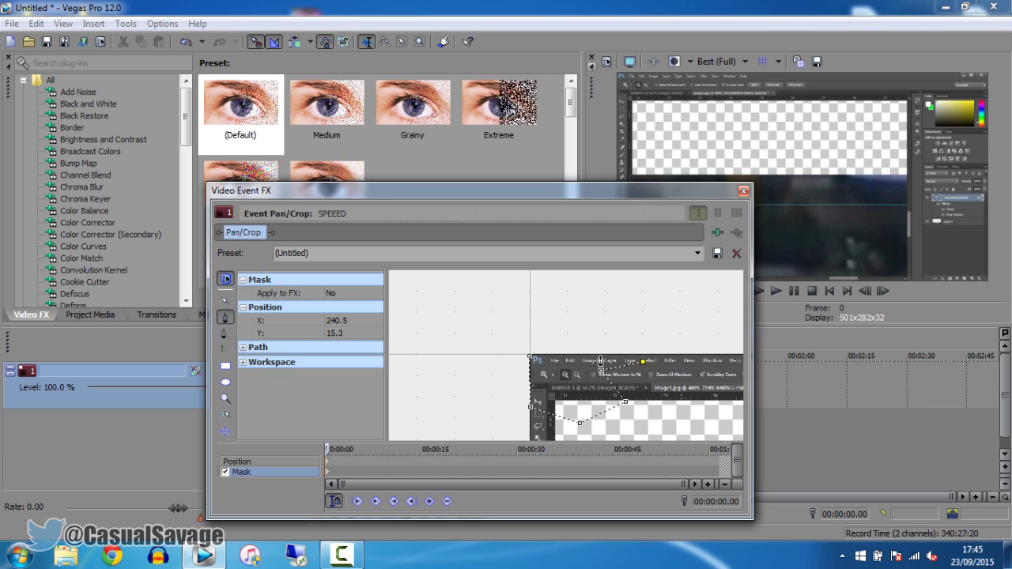
left_click(529, 358)
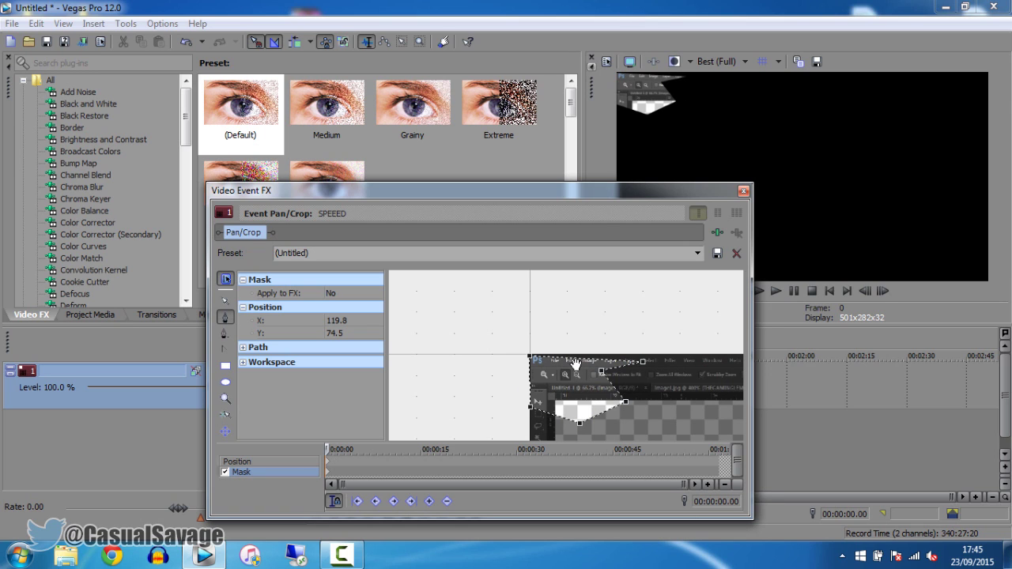
left_click(576, 363)
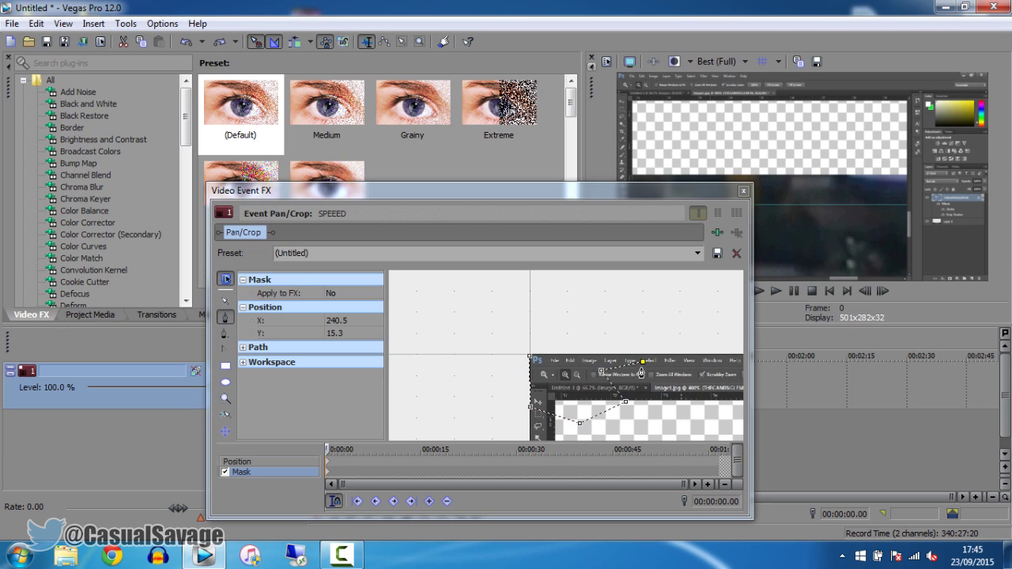
left_click(530, 357)
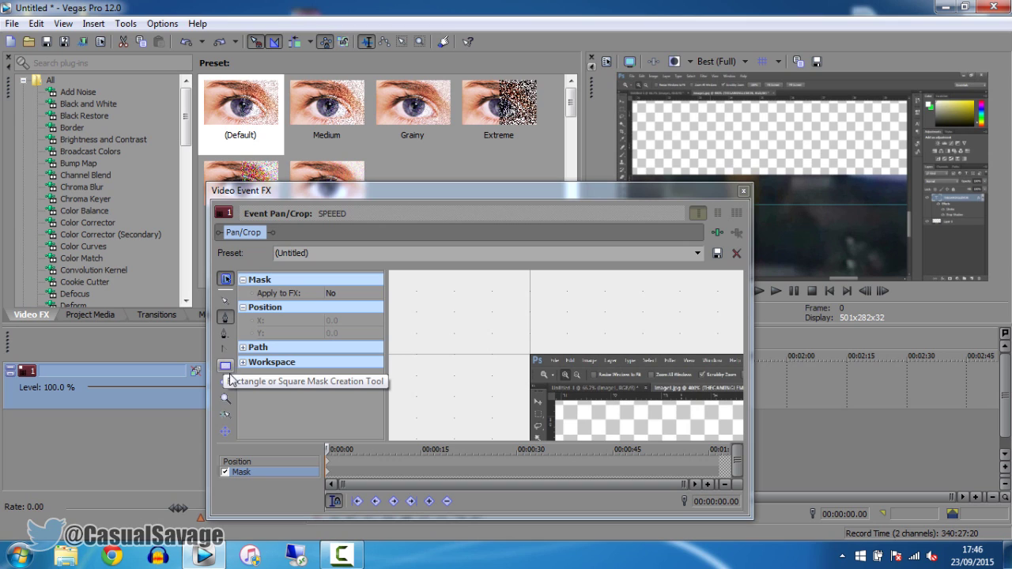
- Draw an oval mask over the image and reposition it
left_click(227, 384)
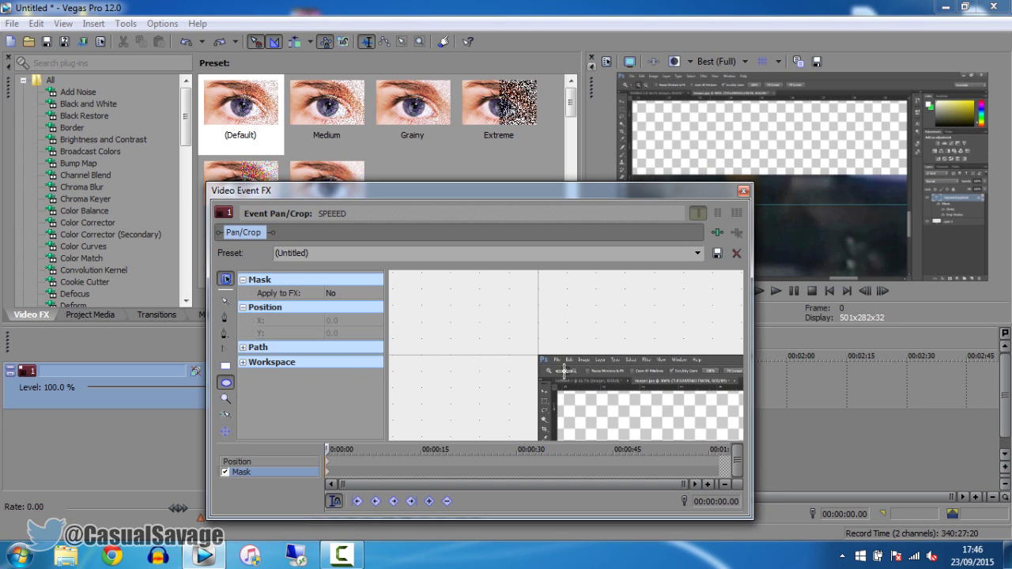
left_click_drag(564, 370, 792, 501)
left_click_drag(606, 420, 622, 397)
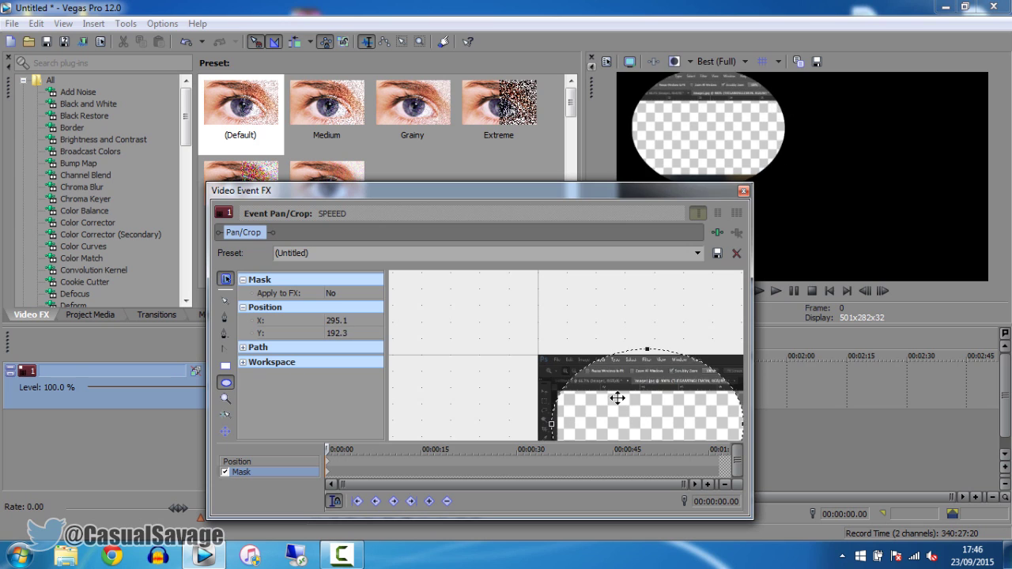
left_click_drag(640, 359, 628, 402)
- Add several small oval masks, then delete the ellipse masks
mouse_move(656, 368)
left_mouse_down()
mouse_move(677, 396)
mouse_move(597, 354)
left_mouse_up()
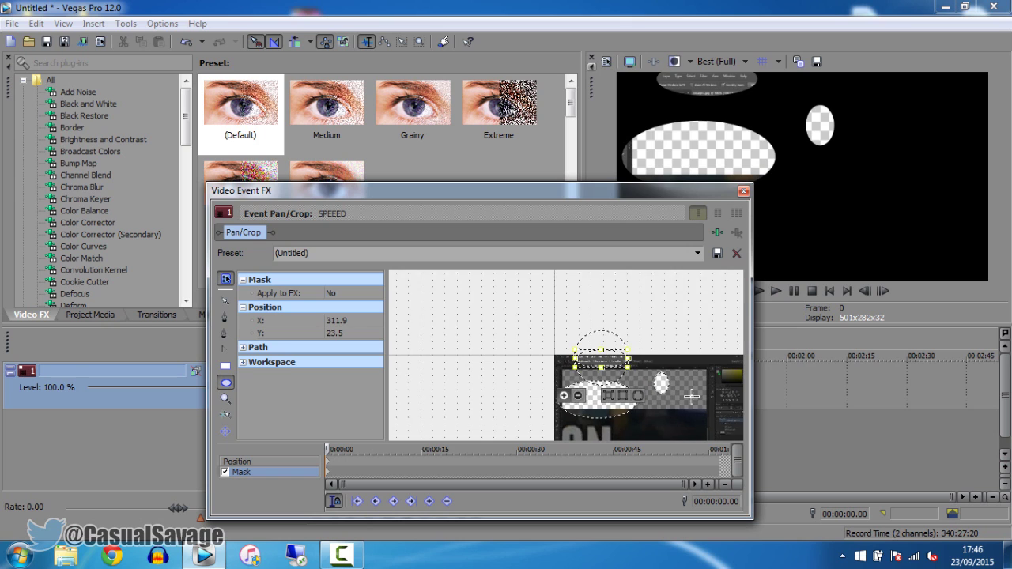
scroll(643, 414, "down", 2)
left_click_drag(621, 404, 658, 420)
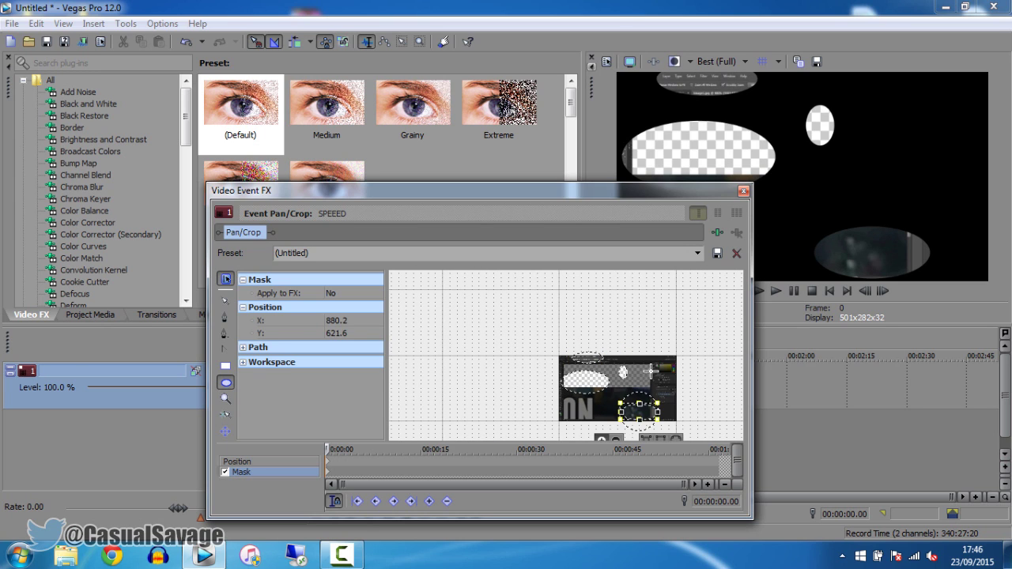
left_click_drag(649, 365, 670, 392)
left_click_drag(585, 401, 563, 408)
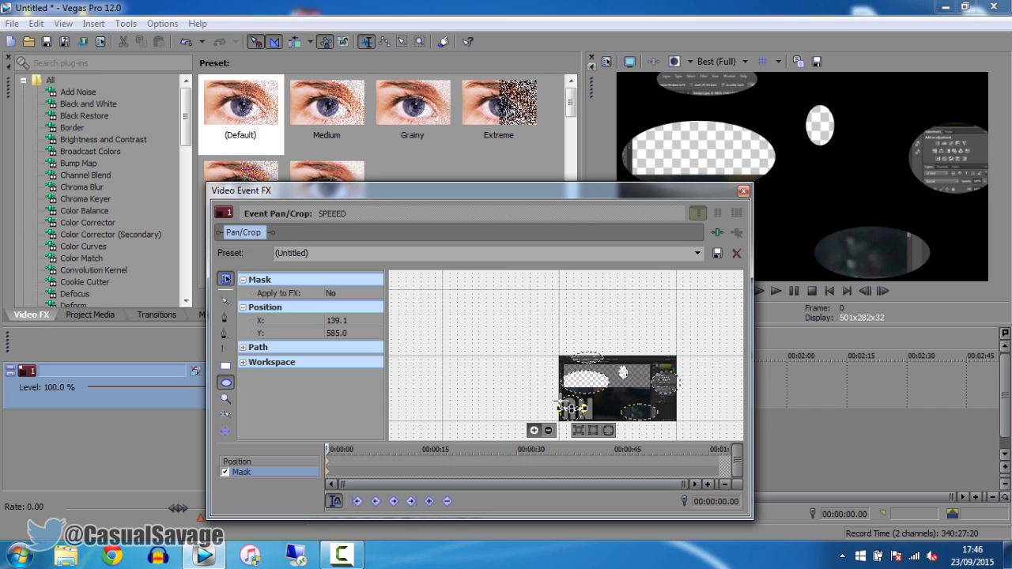
key("Delete")
left_click(225, 365)
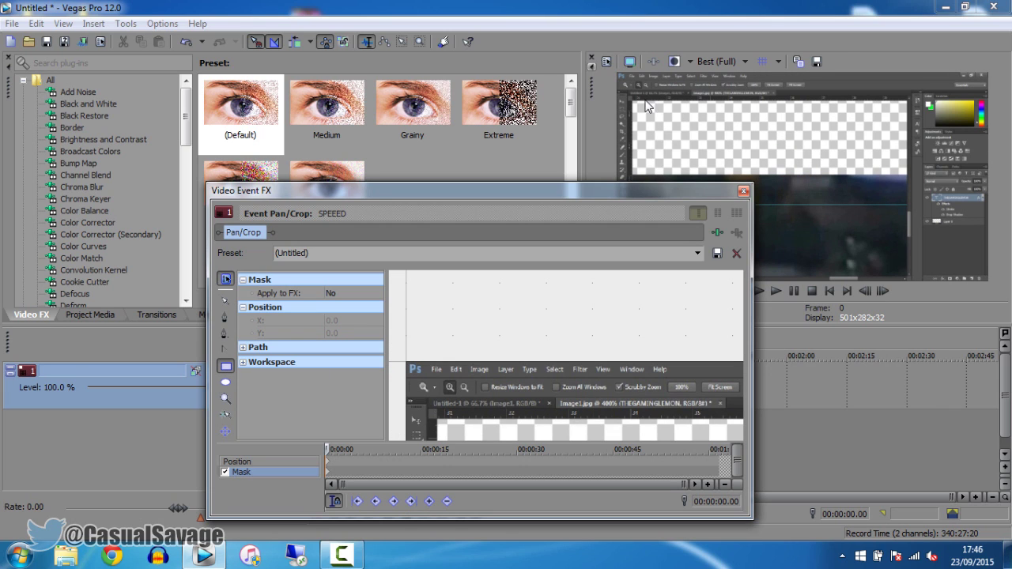
- Zoom the mask workspace in and back out, and allow the mask to move freely
left_click(225, 398)
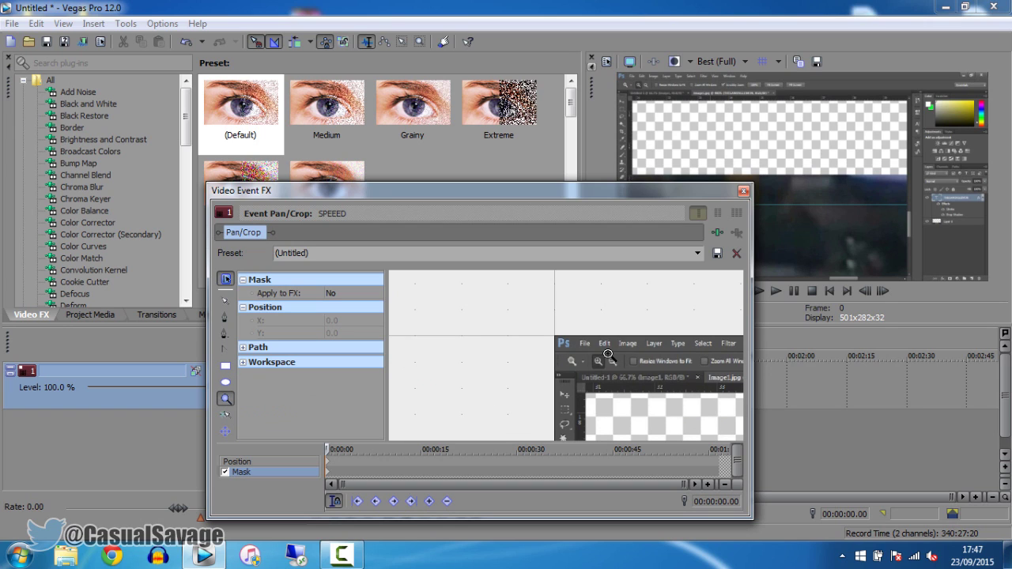
left_click(607, 354)
right_click(607, 354)
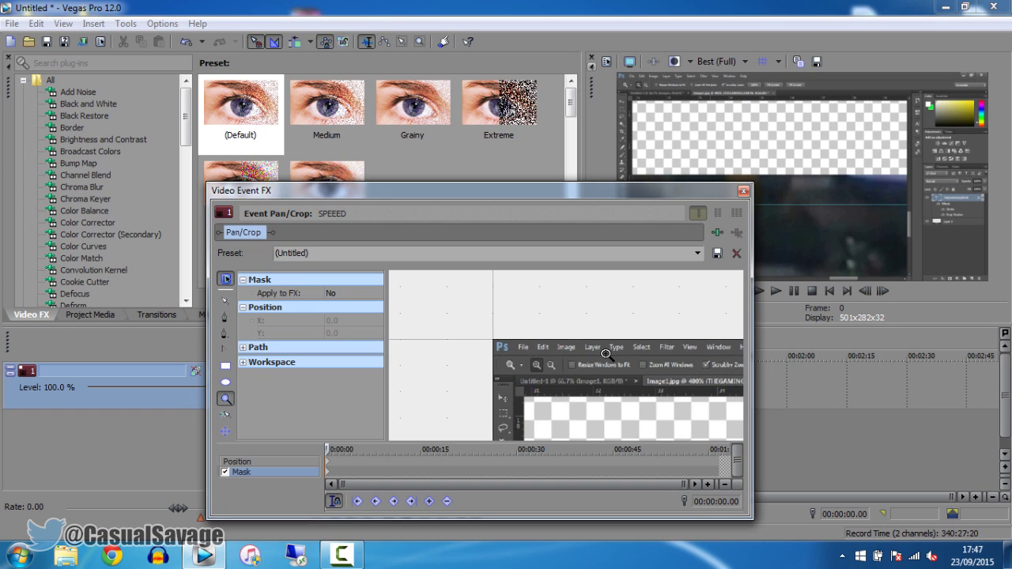
left_click(225, 381)
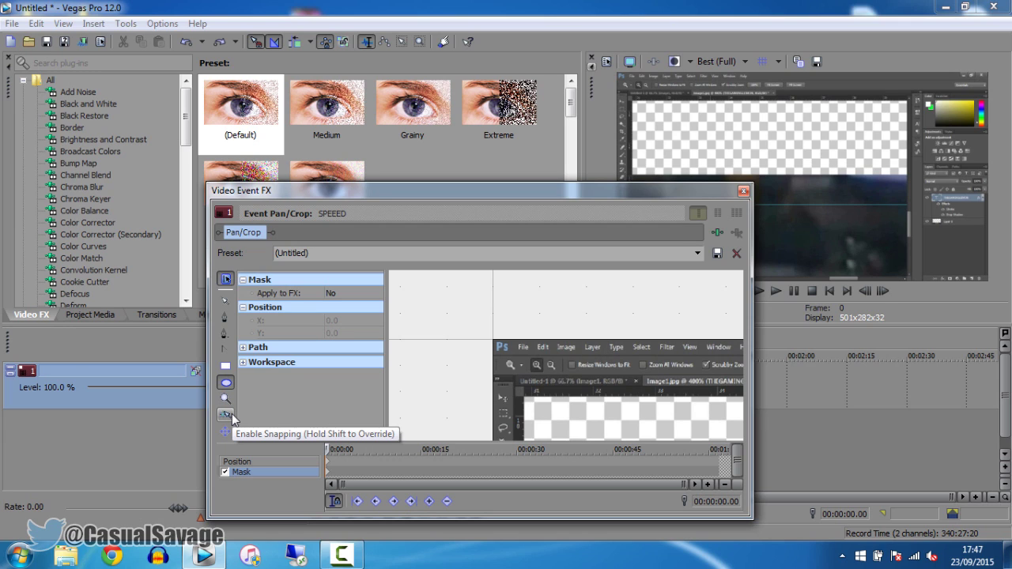
left_click(226, 416)
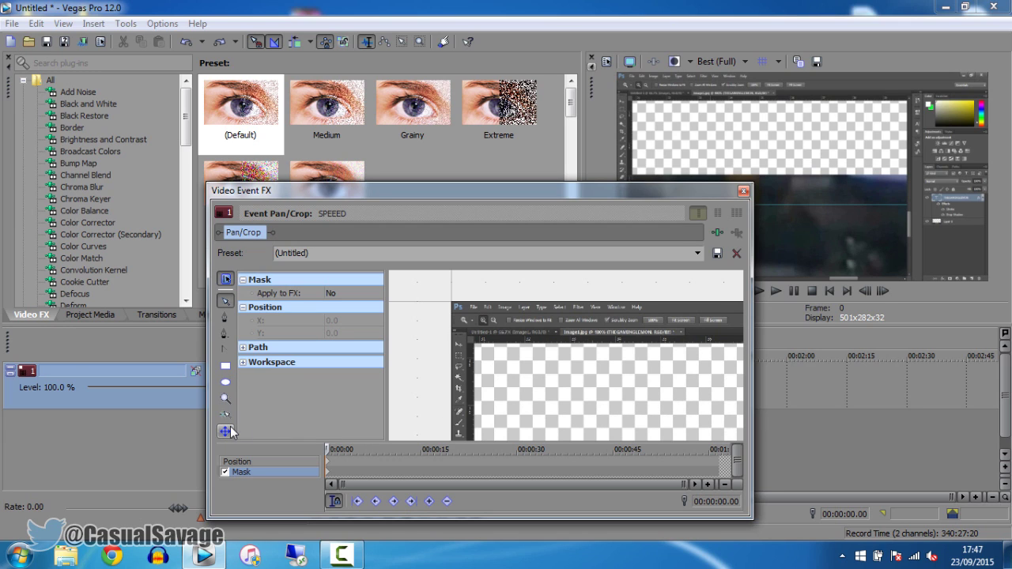
- Draw a rectangle mask over the clip, reposition it, and undo the last move
left_click(225, 366)
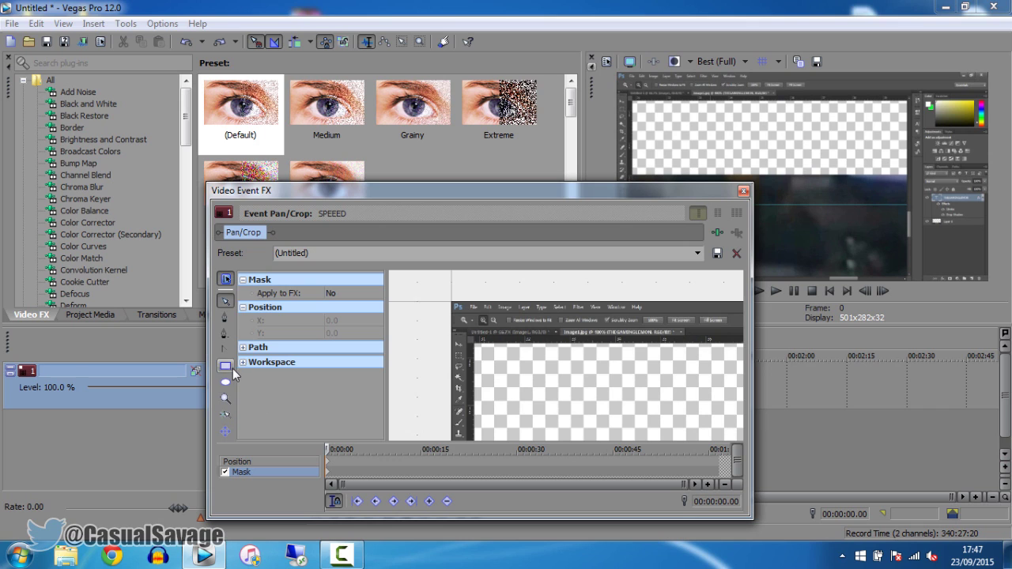
left_click_drag(512, 353, 649, 418)
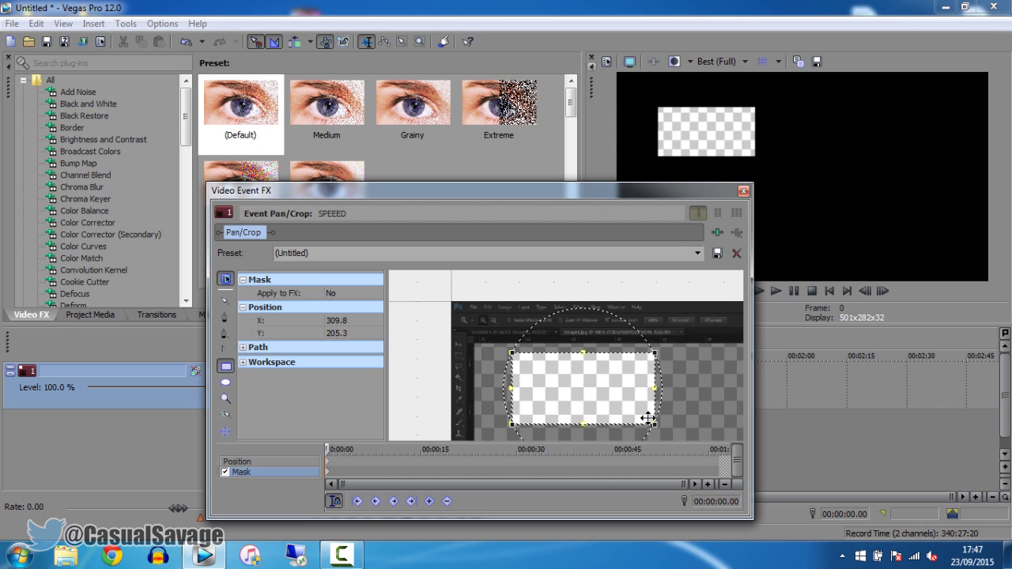
mouse_move(564, 400)
left_mouse_down()
mouse_move(630, 366)
mouse_move(556, 404)
left_mouse_up()
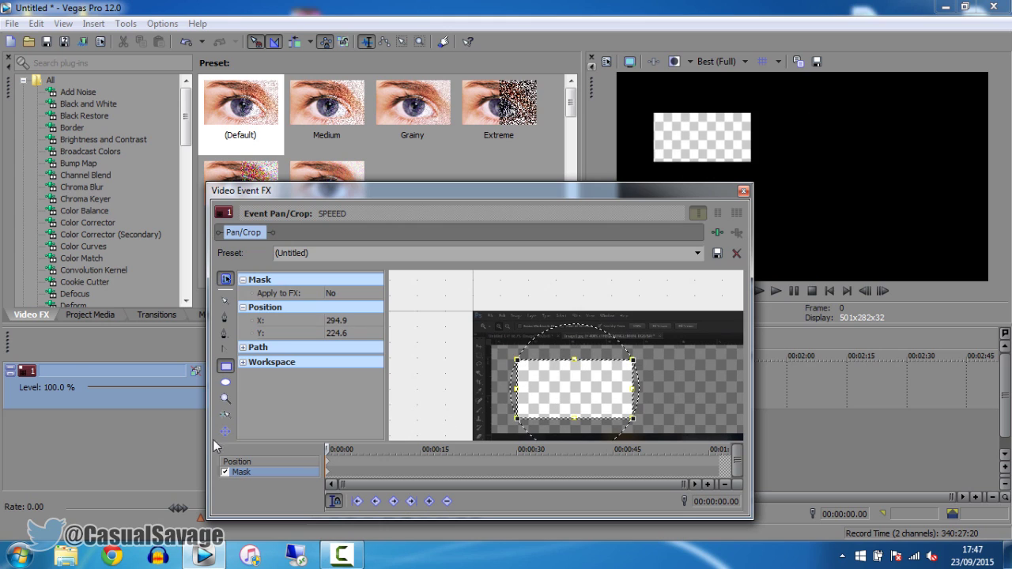
left_click_drag(599, 388, 653, 385)
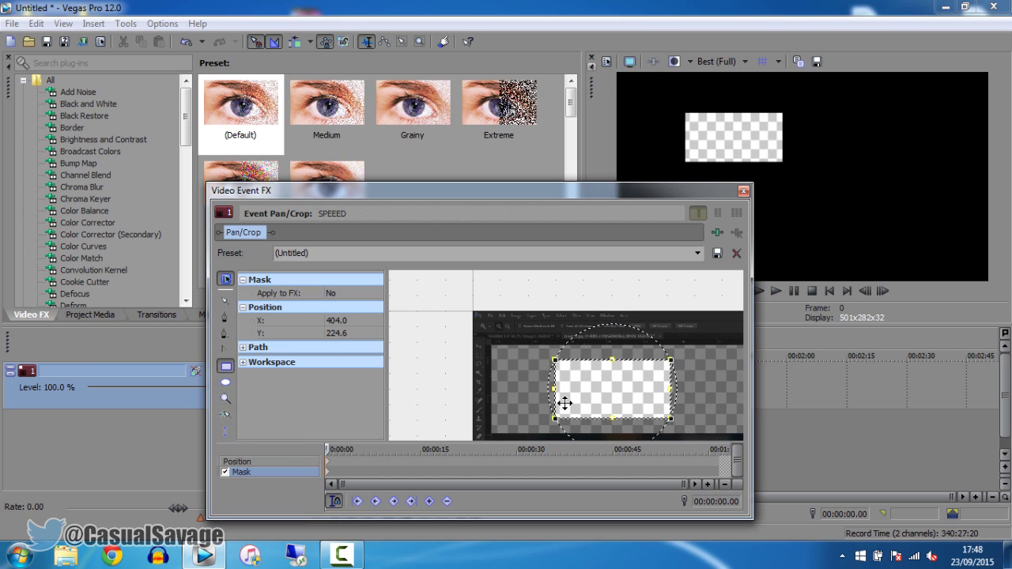
mouse_move(639, 402)
left_mouse_down()
mouse_move(618, 464)
mouse_move(615, 335)
mouse_move(611, 401)
mouse_move(639, 350)
mouse_move(643, 414)
mouse_move(644, 400)
left_mouse_up()
key("ctrl+z")
key("ctrl+z")
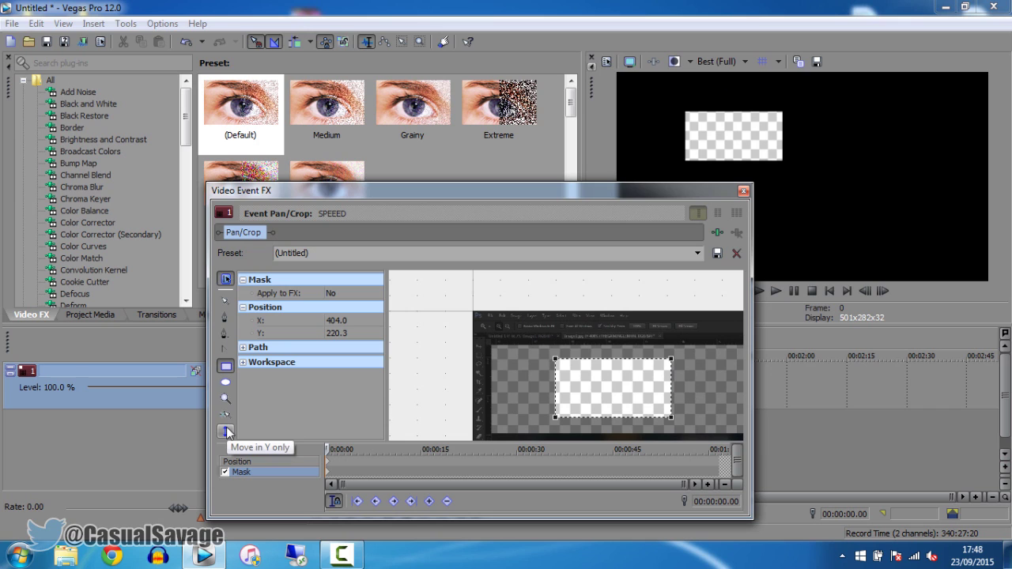
- Draw a new rectangle mask across the top strip from the frame's top-left
scroll(537, 364, "up", 4)
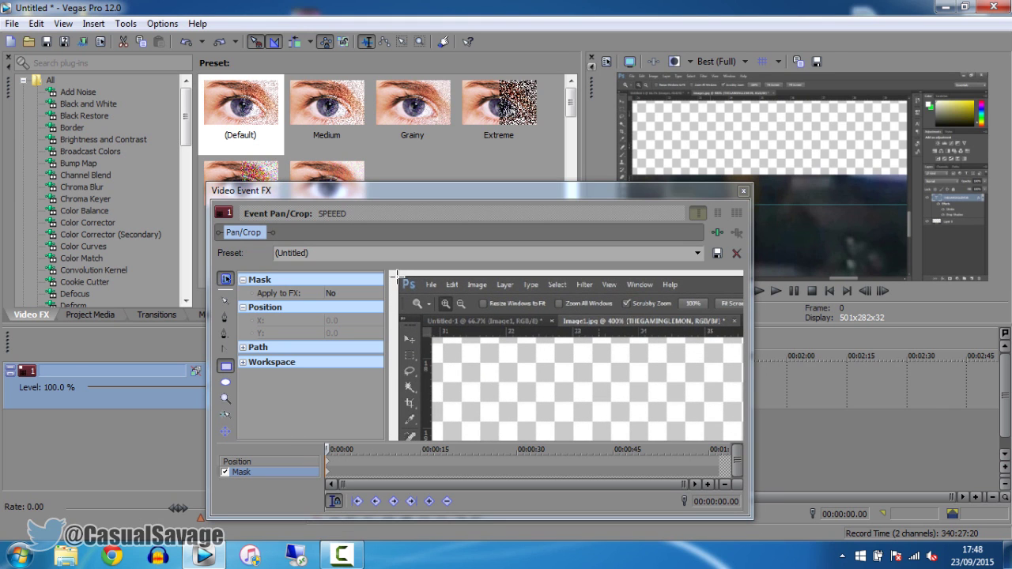
left_click_drag(398, 277, 786, 314)
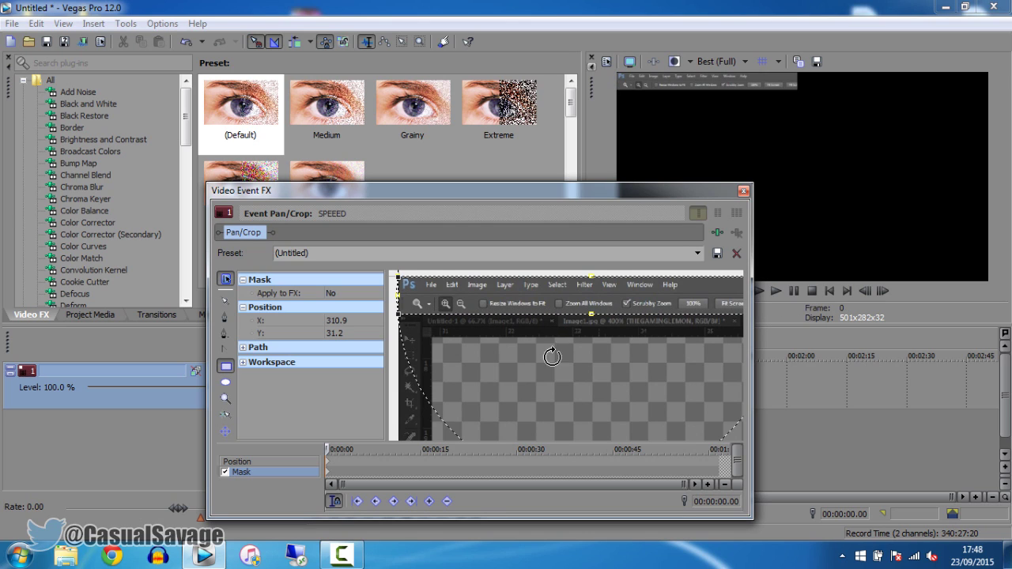
scroll(504, 388, "down", 4)
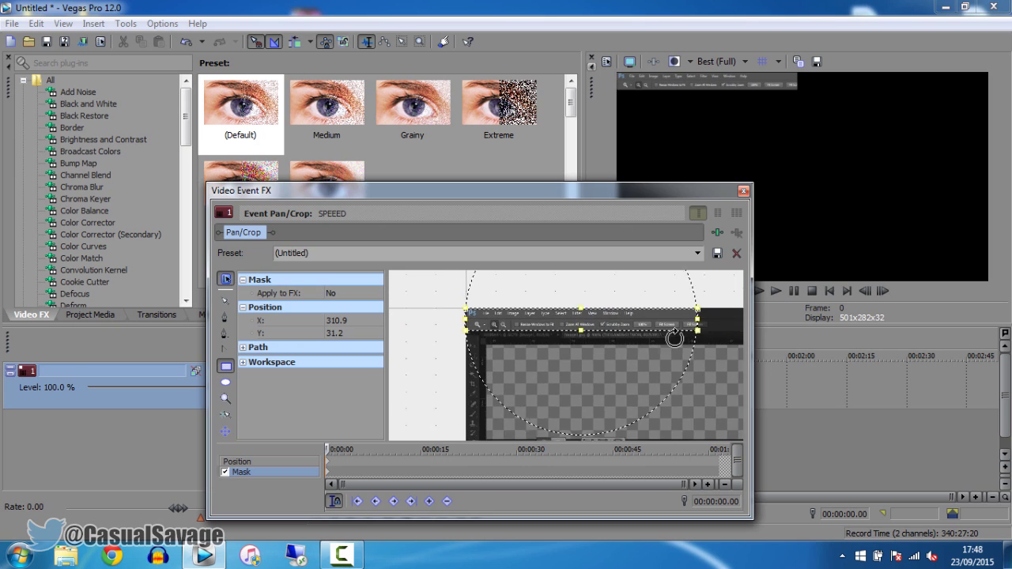
left_click(227, 303)
- Select the whole mask path and stretch its right edge to the clip's right edge
left_click_drag(714, 367, 563, 367)
scroll(561, 367, "up", 2)
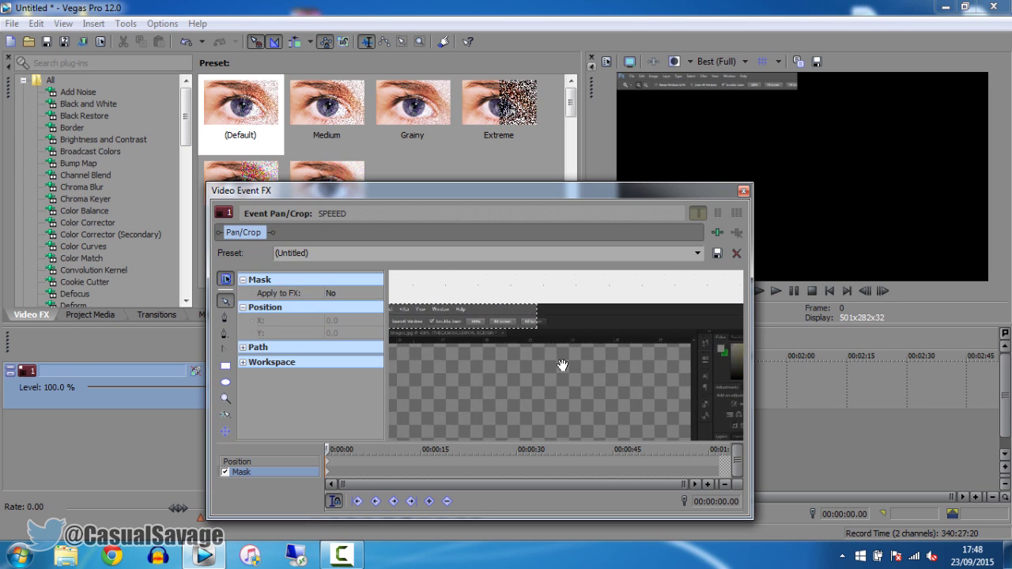
left_click(535, 322)
right_click(539, 326)
left_click(674, 368)
scroll(541, 335, "down", 2)
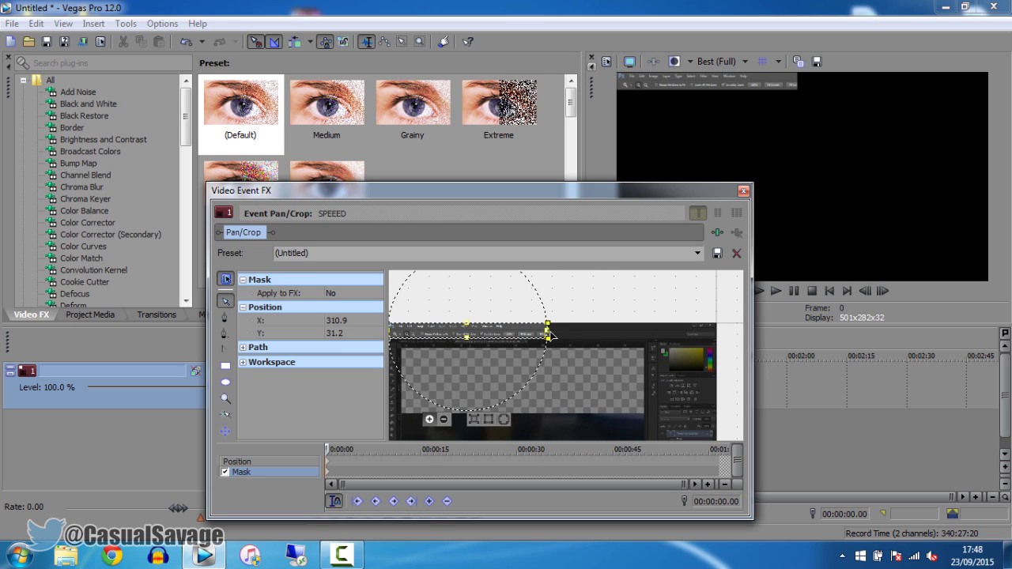
left_click_drag(542, 335, 714, 332)
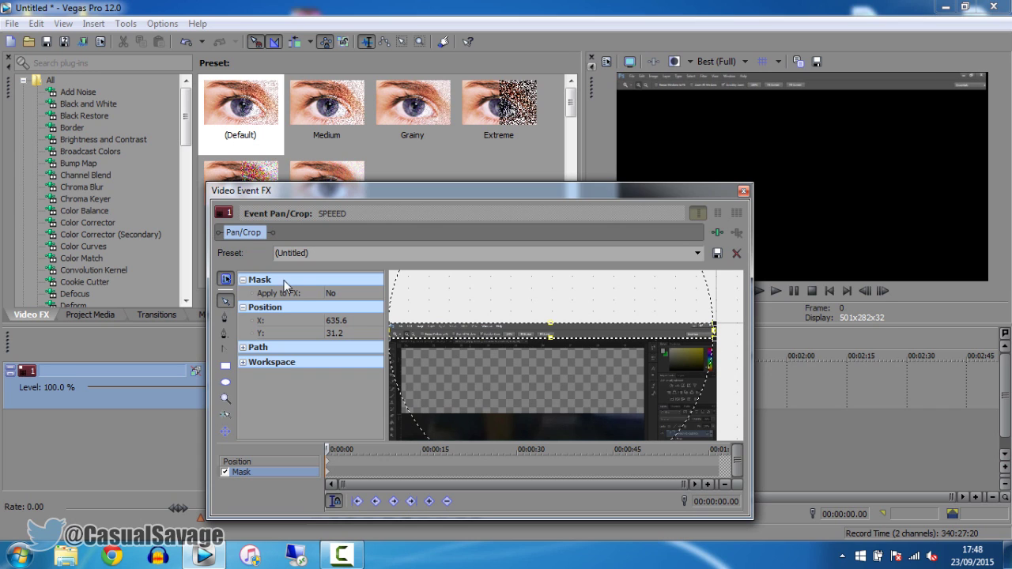
left_click(730, 420)
scroll(677, 388, "up", 5)
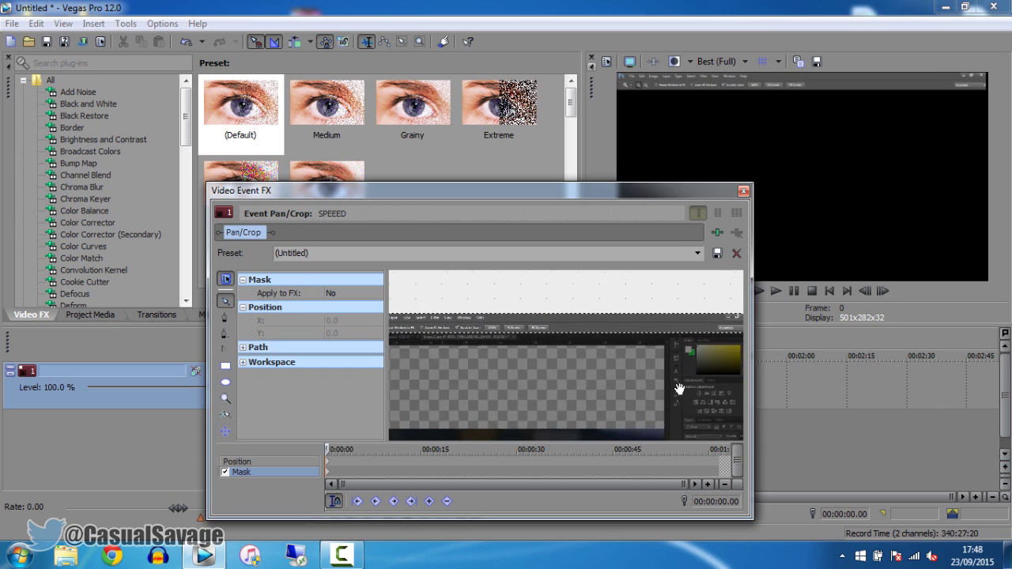
scroll(589, 390, "up", 2)
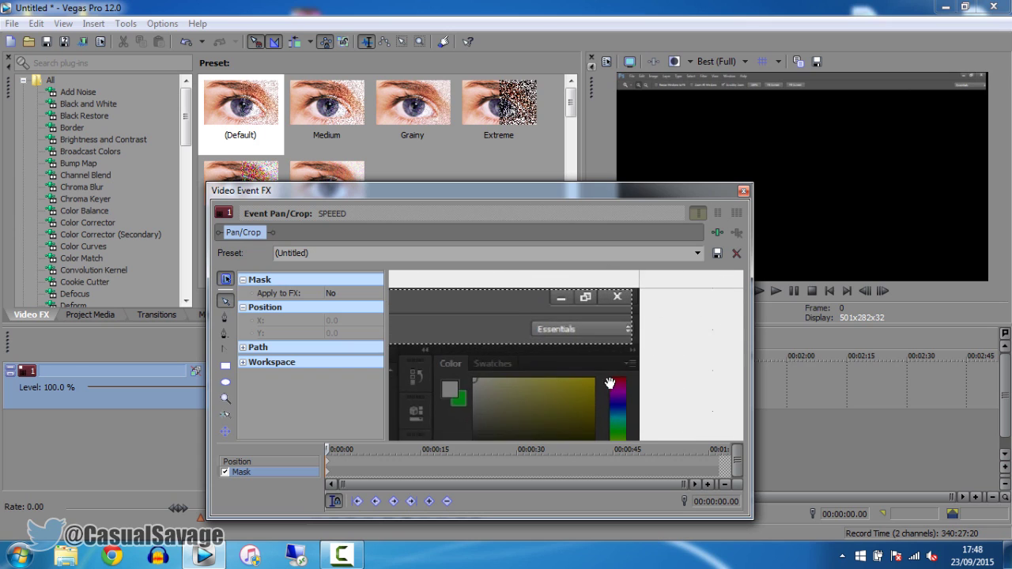
- Select the mask path and push its right edge slightly further right
right_click(587, 366)
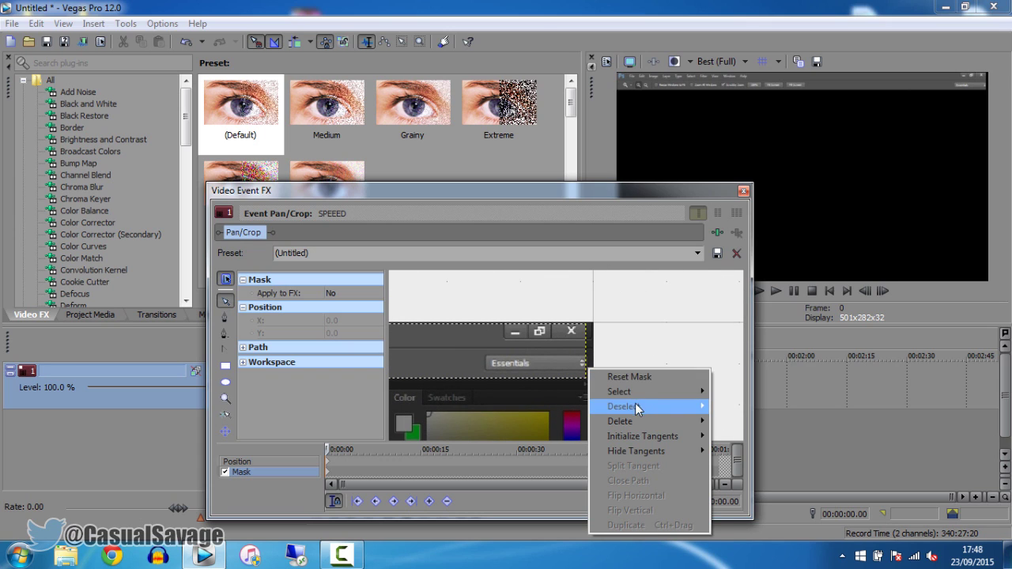
mouse_move(640, 393)
left_click(730, 437)
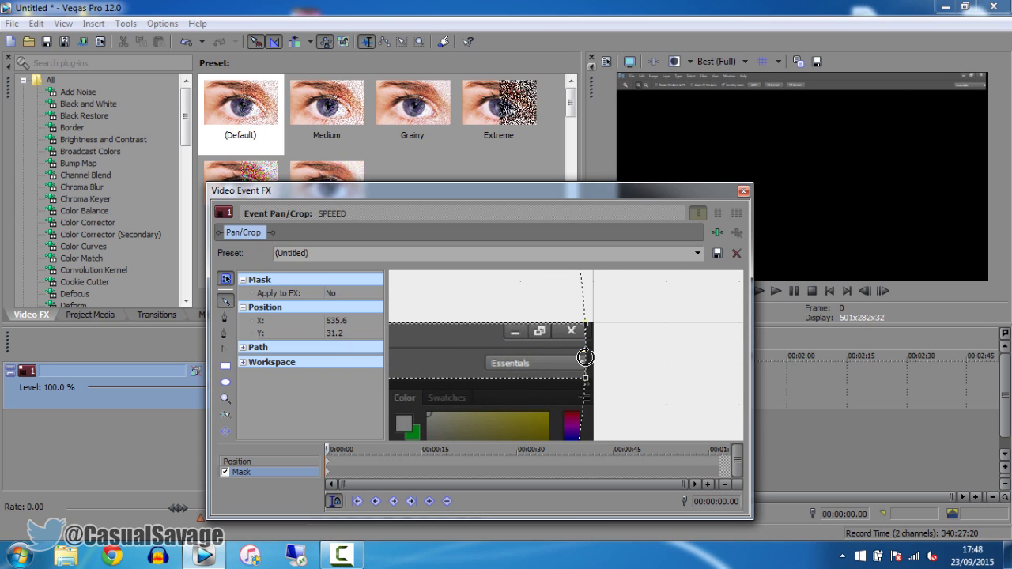
left_click_drag(592, 352, 593, 356)
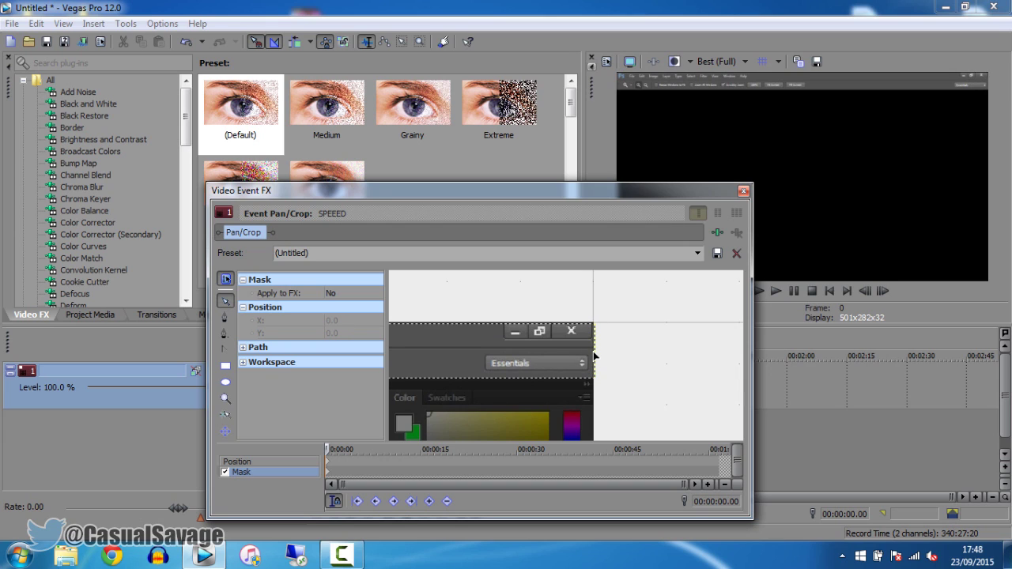
- Select the path again, nudge the top edge up, and close the Pan/Crop editor
right_click(552, 331)
mouse_move(596, 362)
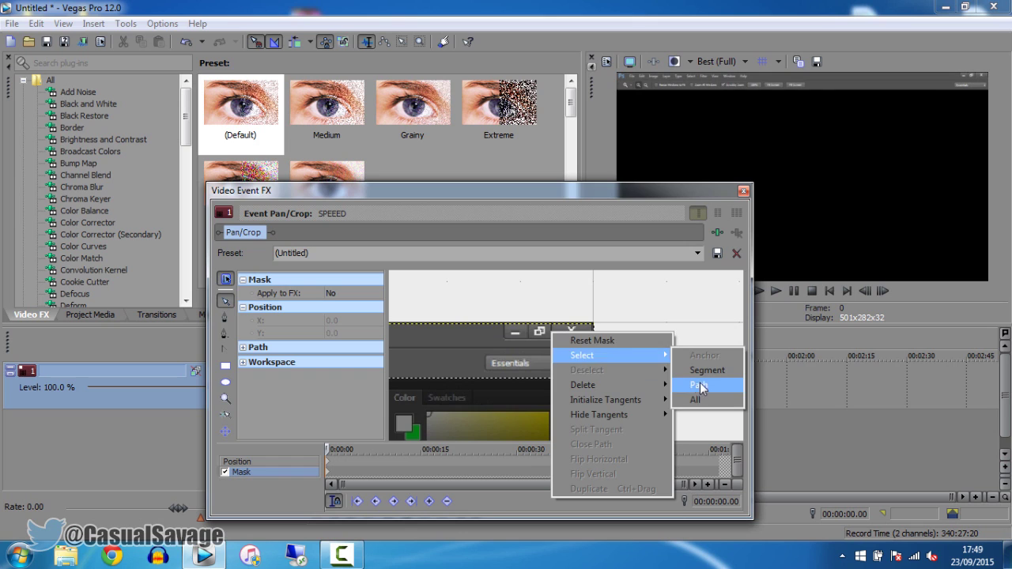
left_click(707, 395)
scroll(427, 332, "down", 5)
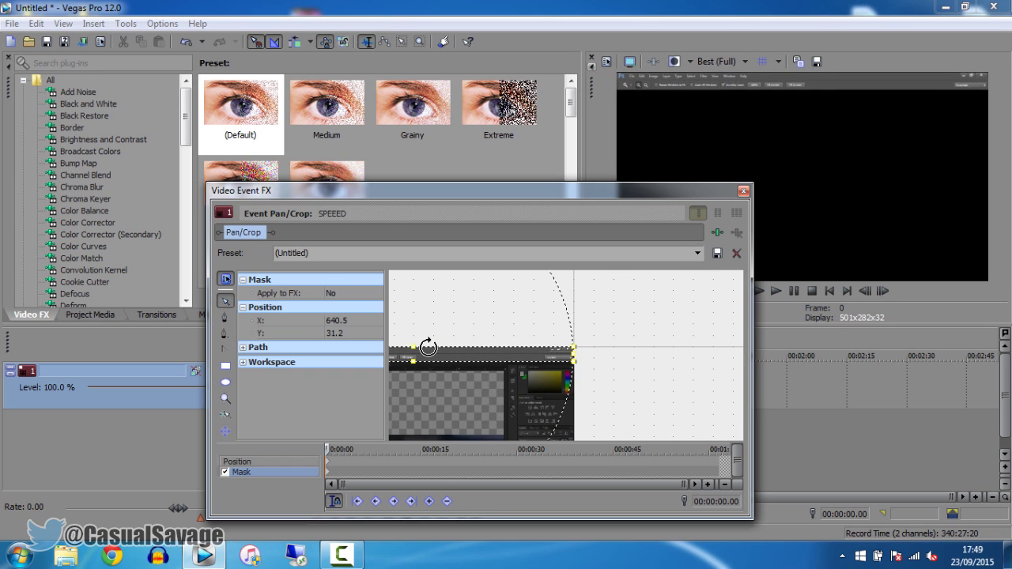
left_click_drag(413, 348, 424, 345)
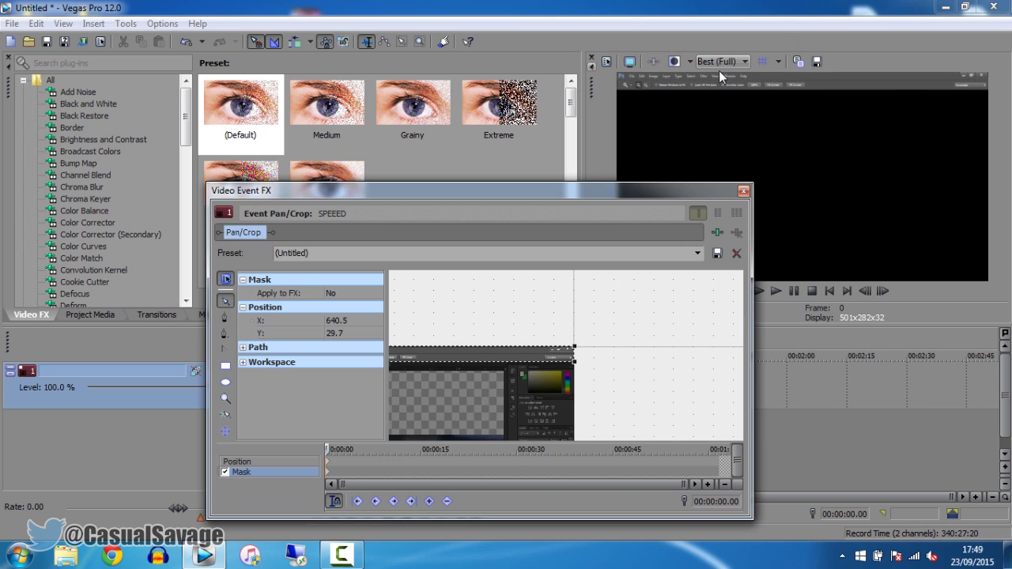
left_click(743, 190)
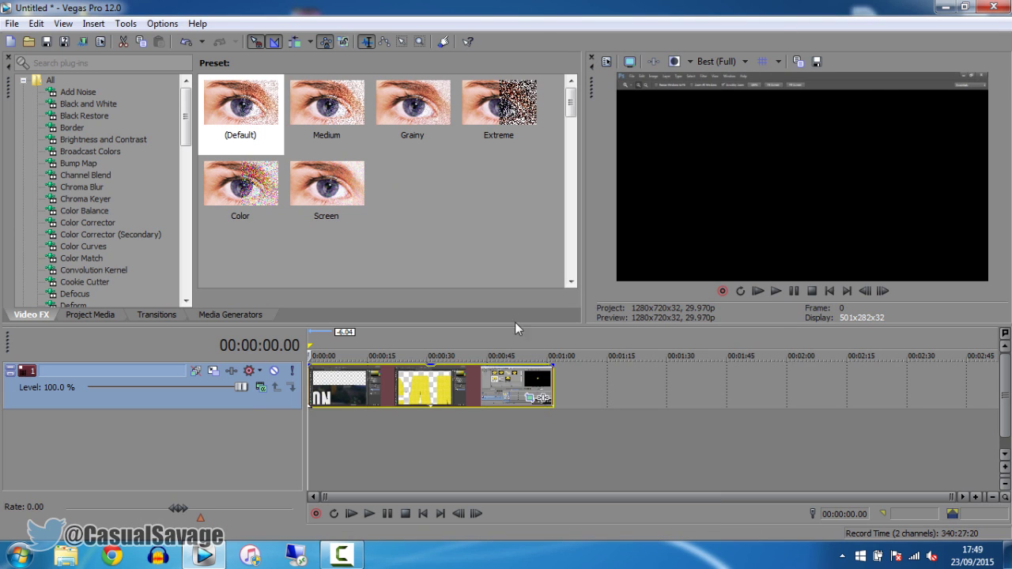
- Play the project and skip ahead through the three clips, past about 39 seconds
left_click(776, 290)
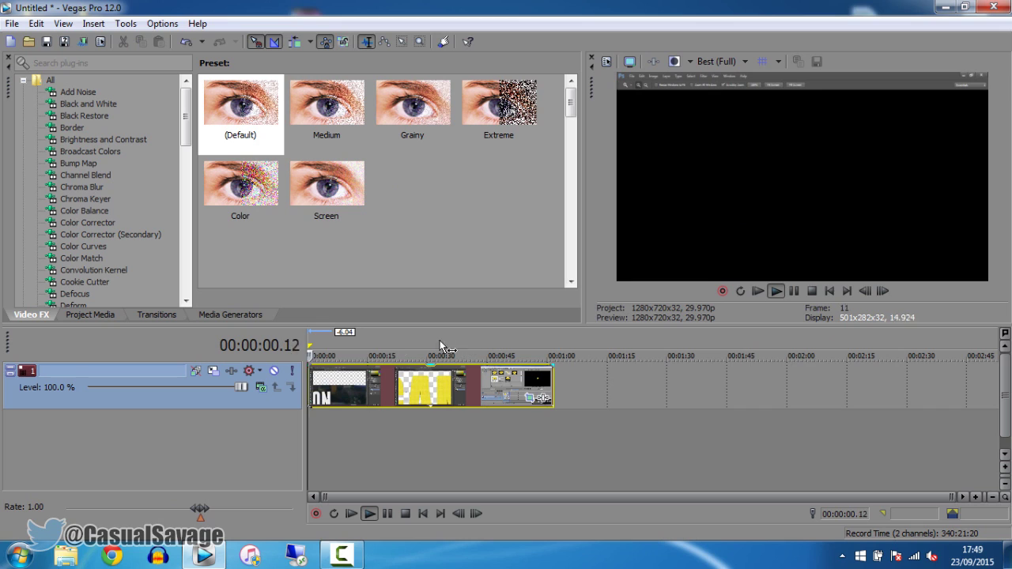
left_click(351, 348)
left_click(409, 350)
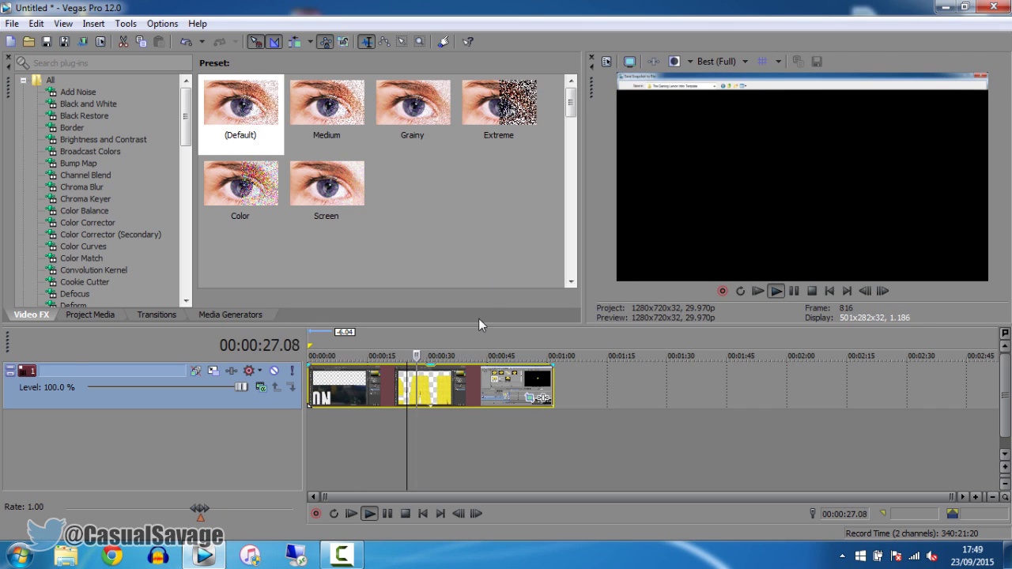
left_click(466, 352)
left_click(531, 348)
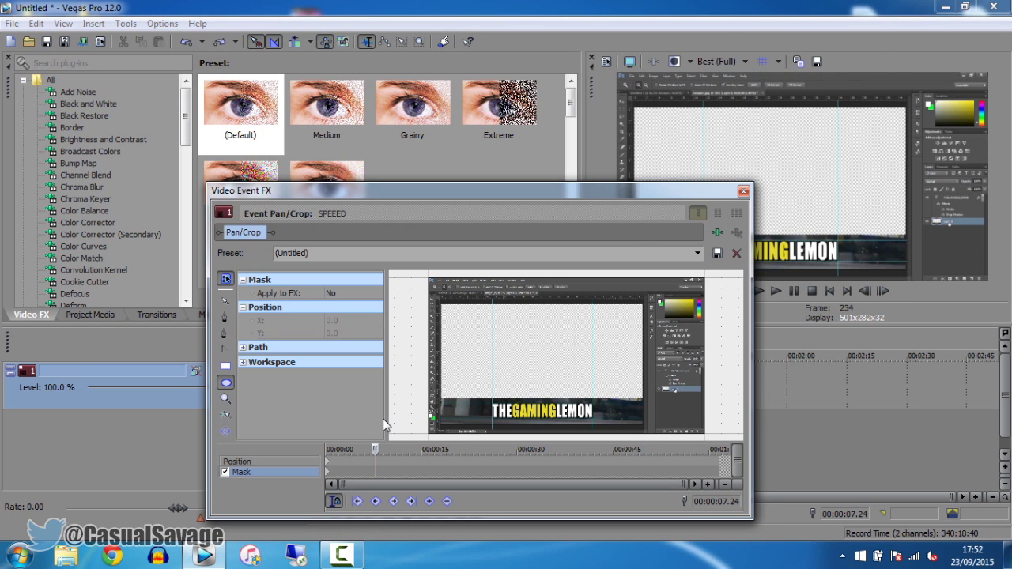
- Return the Pan/Crop cursor to the start, enable Sync Cursor, and select the Mask Rectangle tool
left_click_drag(372, 448, 328, 450)
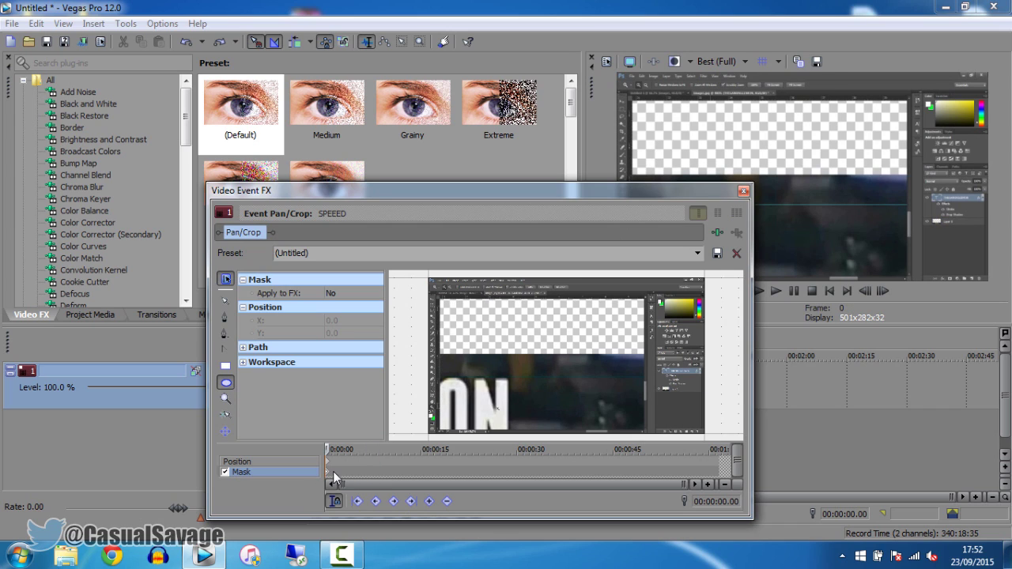
scroll(344, 475, "up", 5)
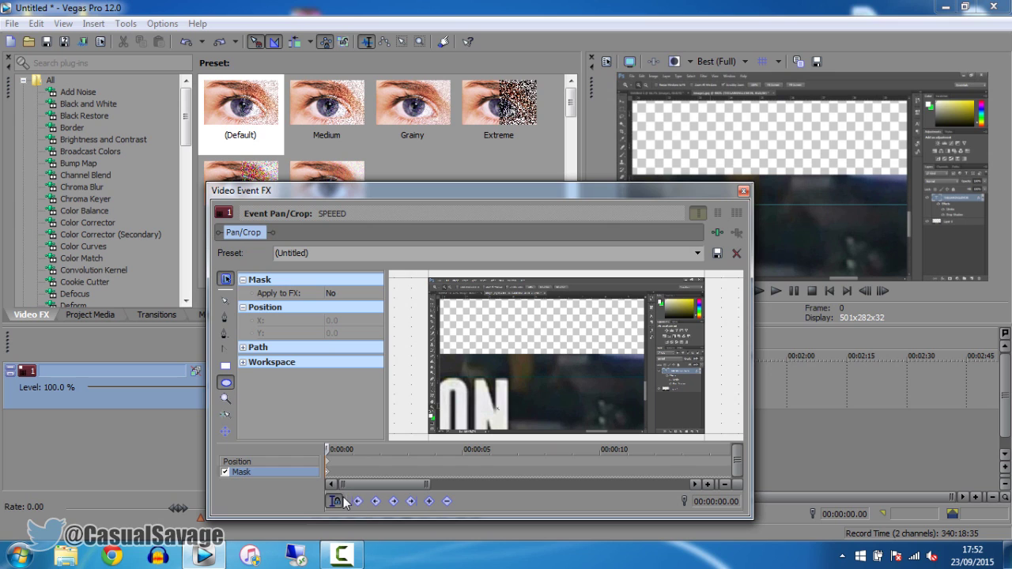
left_click(334, 502)
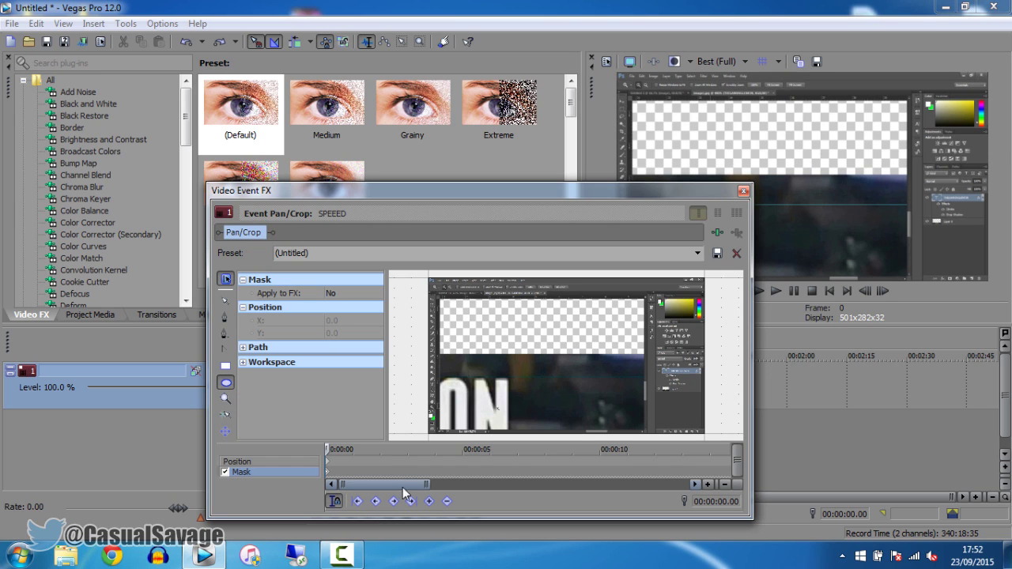
left_click(484, 463)
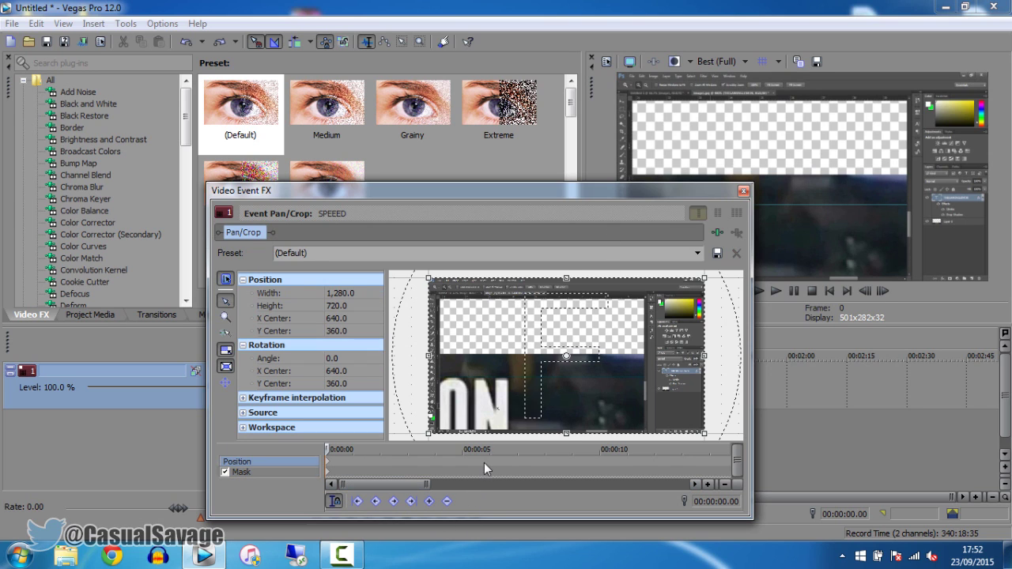
scroll(479, 469, "up", 4)
left_click(477, 468)
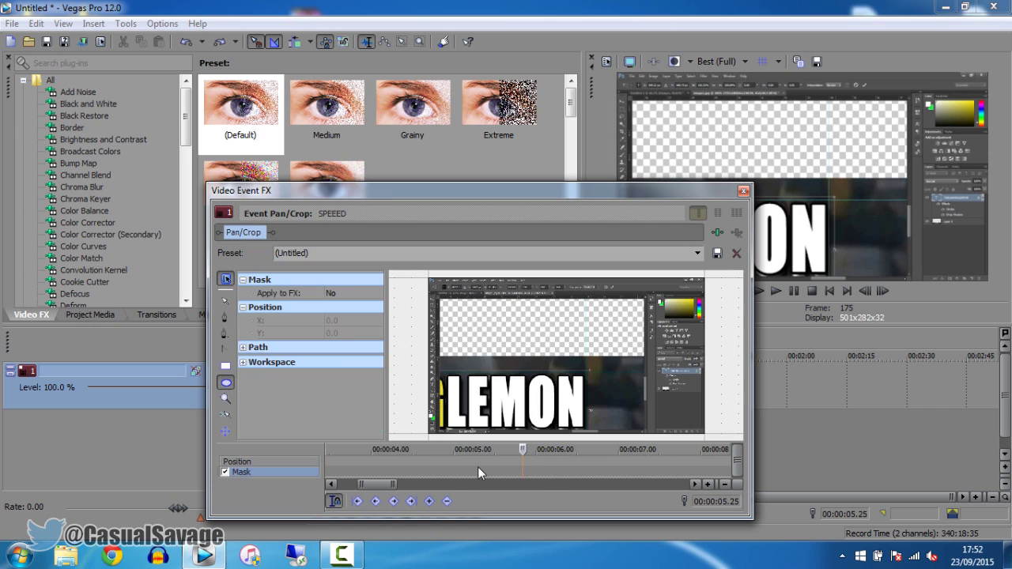
scroll(478, 464, "down", 5)
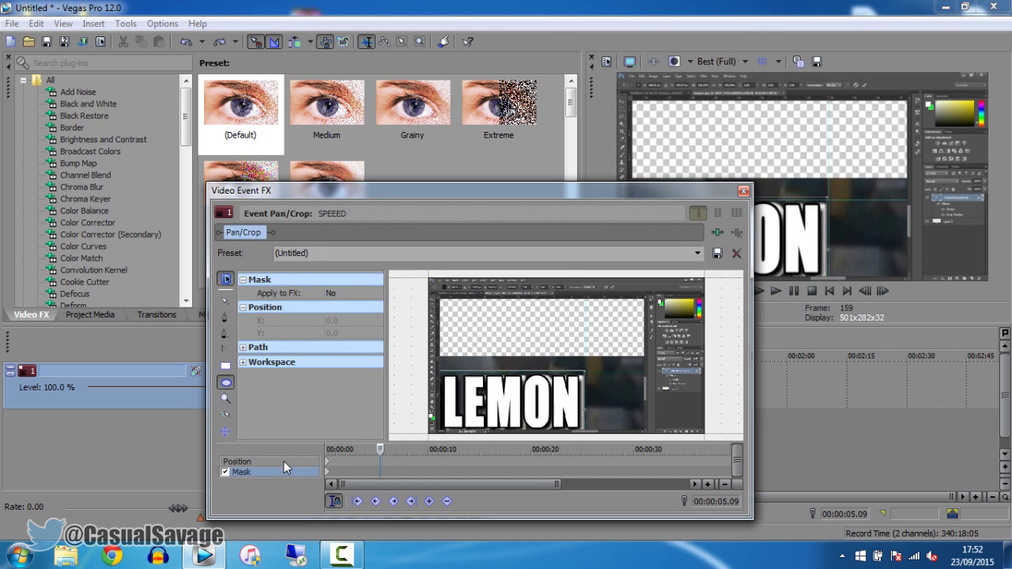
left_click(225, 365)
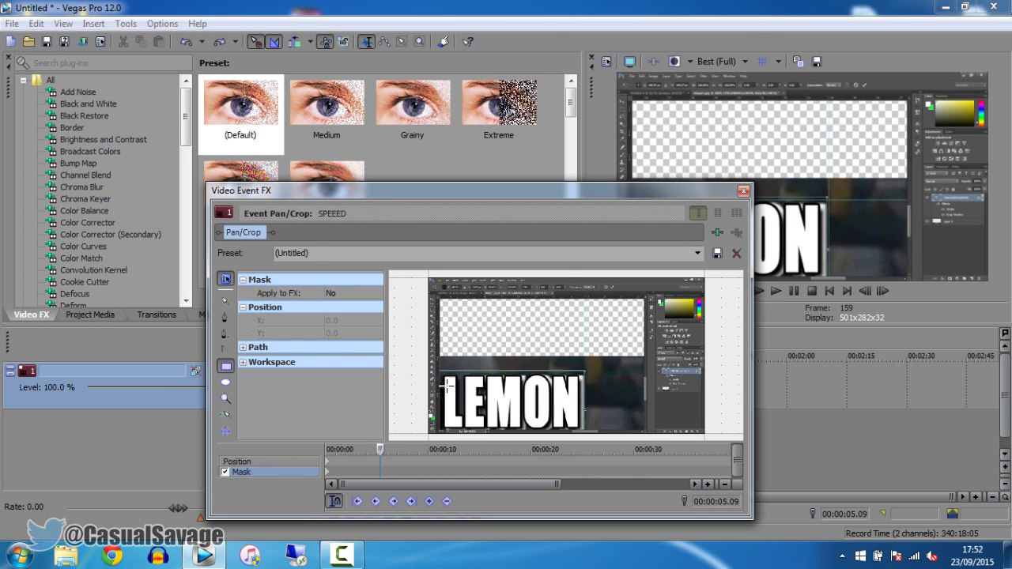
- Draw a rectangle mask around the LEMON title at 00:00:05.09
left_click_drag(584, 373, 438, 431)
left_click_drag(580, 188, 433, 208)
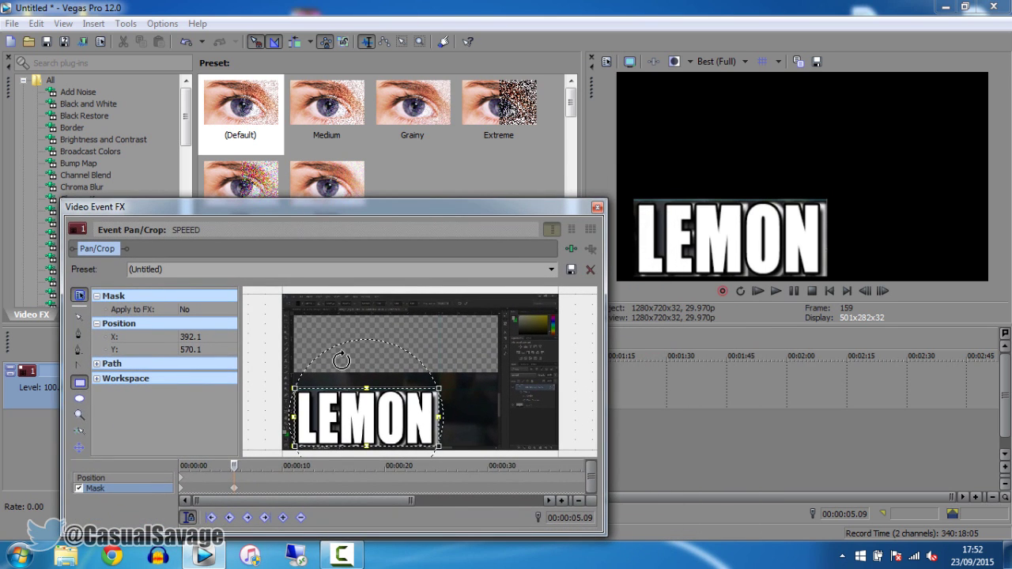
scroll(341, 361, "up", 1)
scroll(309, 493, "up", 5)
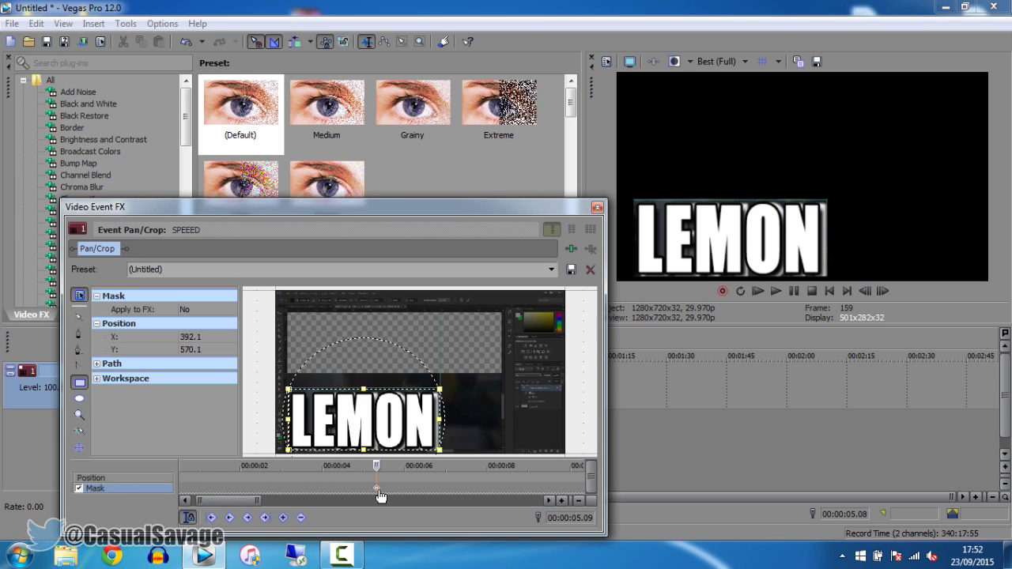
- Delete all masks at frame 00:00:05.08 and close the Pan/Crop editor
left_click(373, 490)
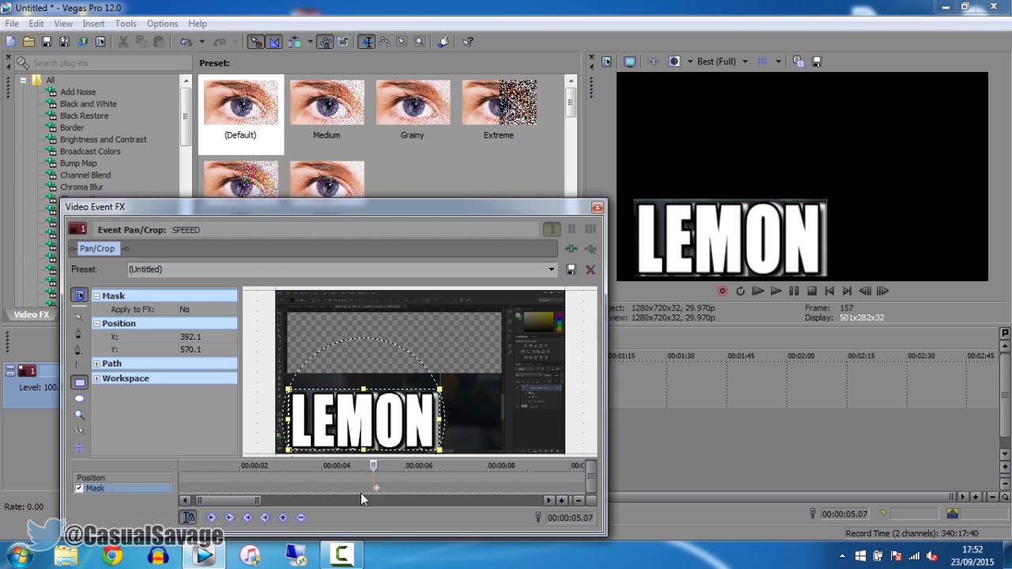
left_click(230, 518)
right_click(403, 424)
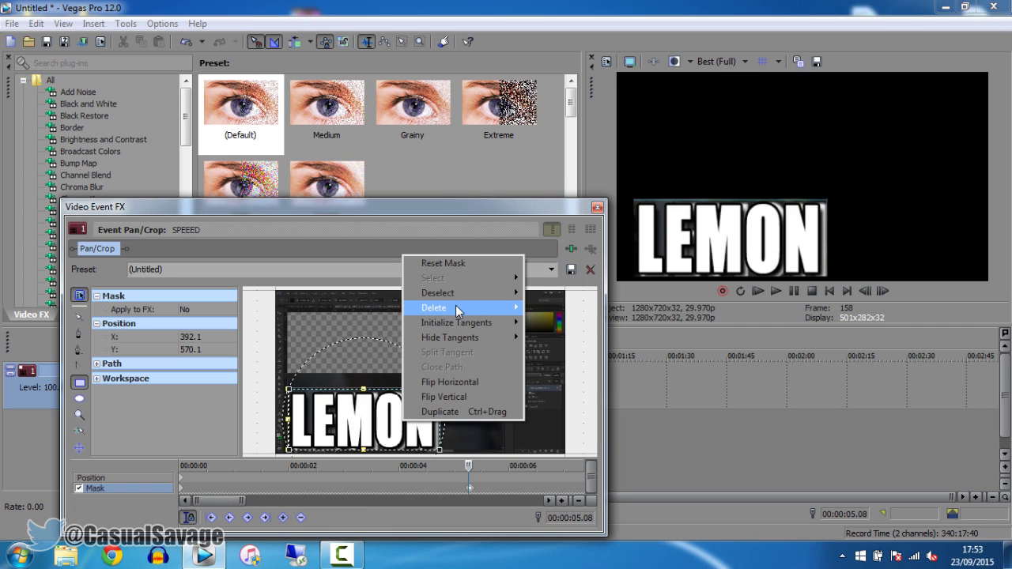
mouse_move(455, 307)
left_click(551, 379)
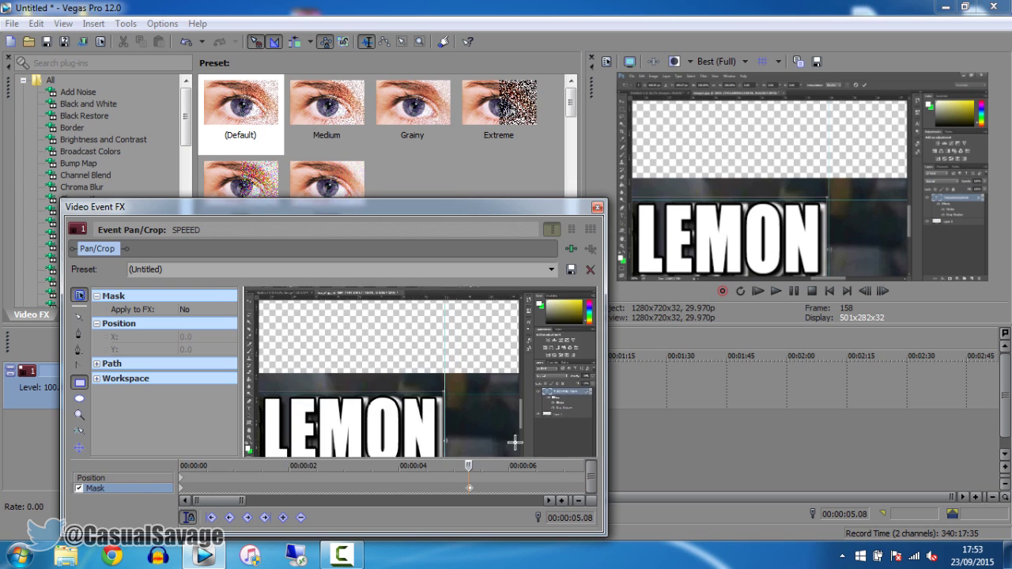
left_click(598, 208)
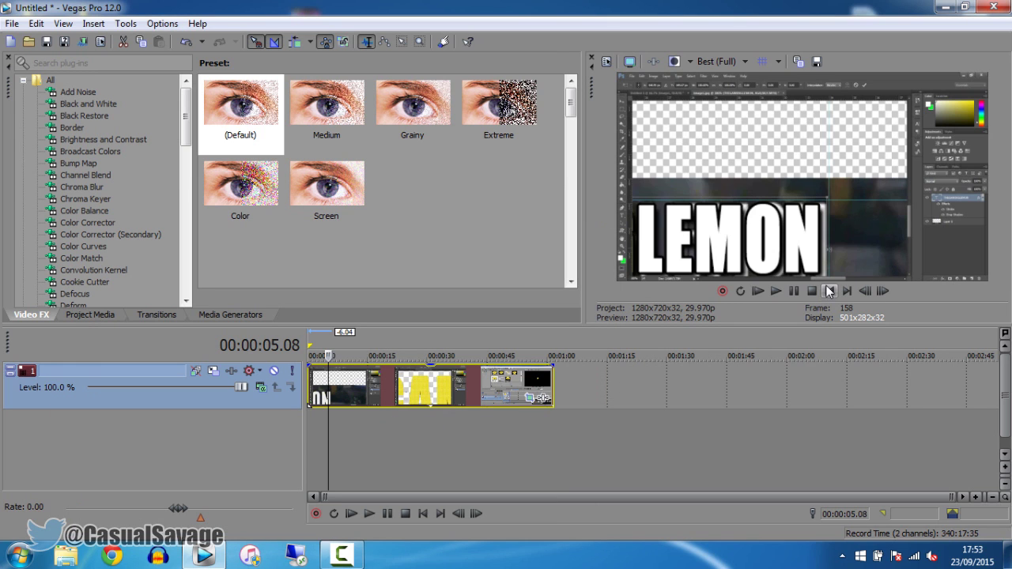
- Play from the start, pause at 00:00:07.19, and reopen the clip's Pan/Crop
left_click(757, 291)
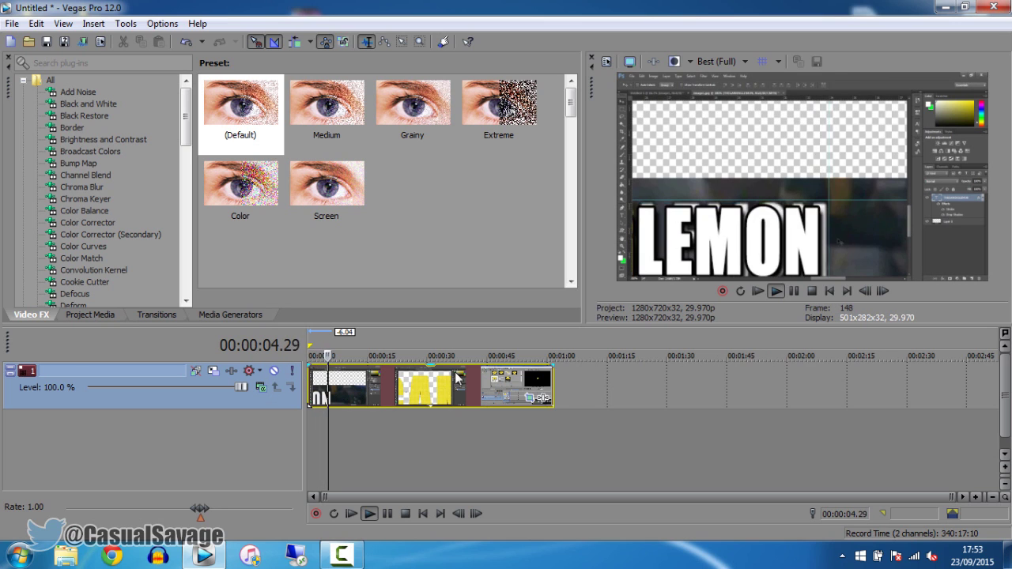
left_click(793, 291)
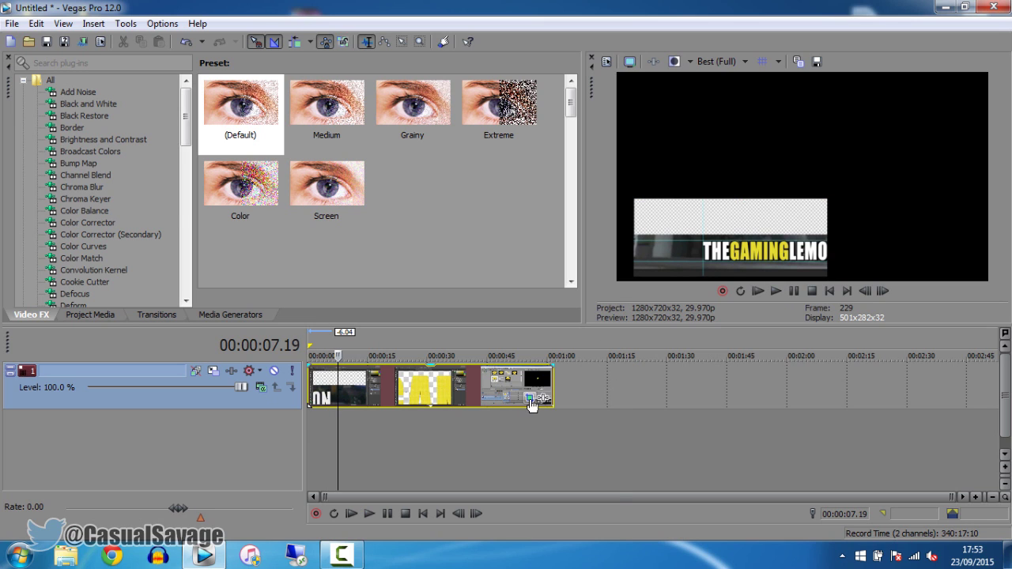
left_click(531, 399)
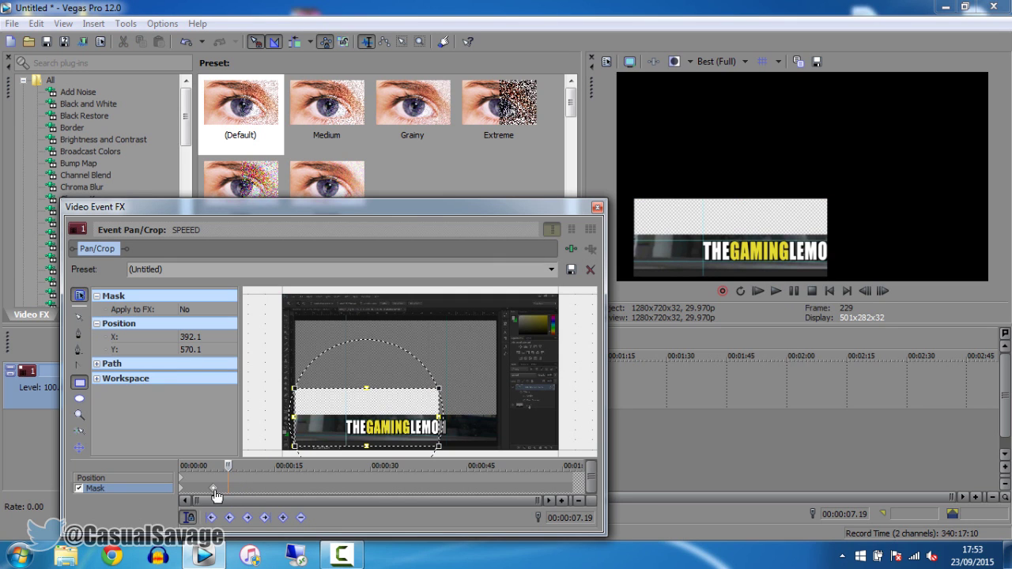
- Compare the keyframes at 00:00:05.08 (unmasked) and 00:00:05.09 (masked) to confirm the mask switch
scroll(337, 499, "up", 6)
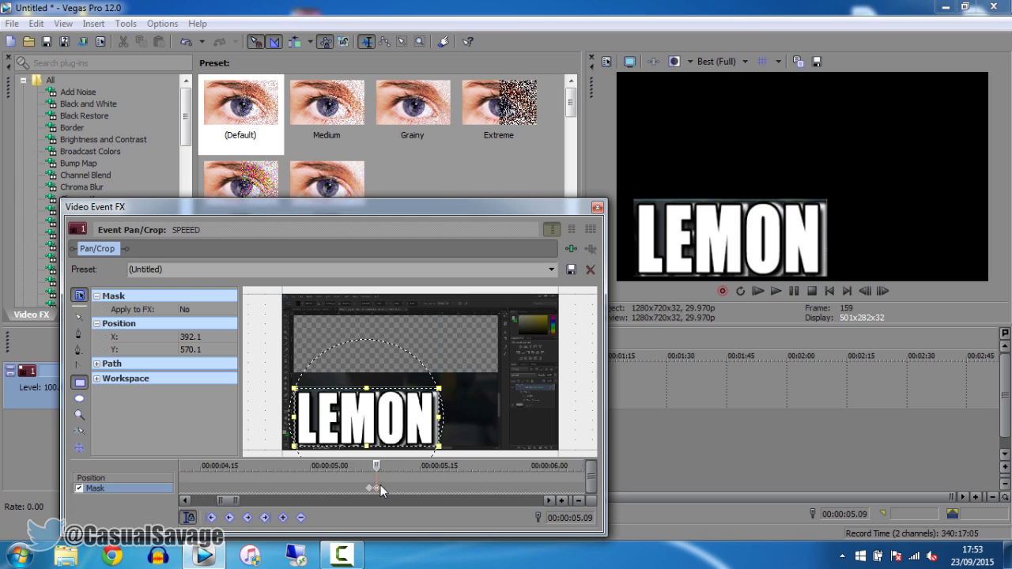
left_click(355, 489)
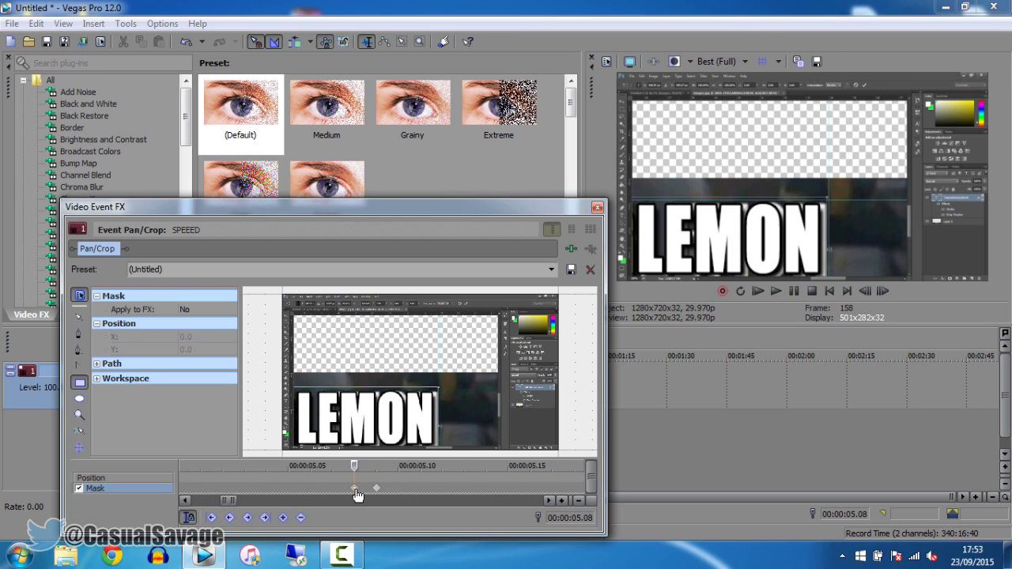
scroll(396, 411, "down", 3)
scroll(343, 483, "up", 2)
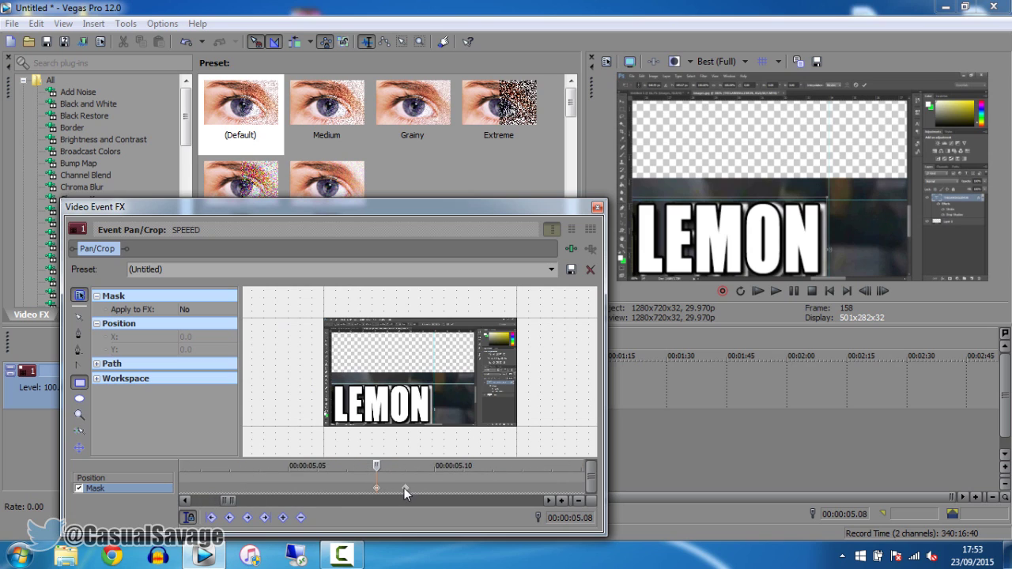
left_click(403, 488)
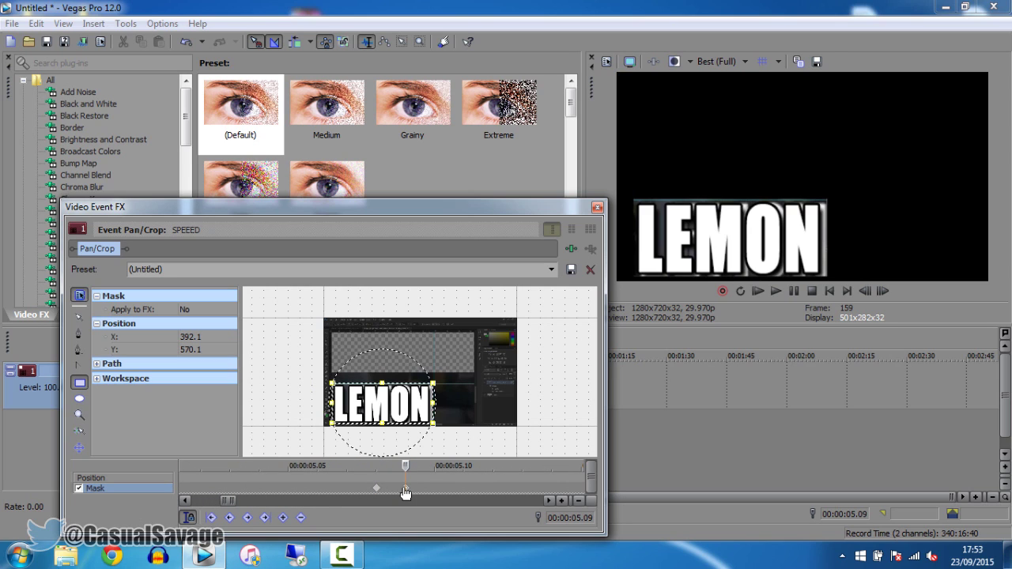
left_click(377, 491)
- Close the Pan/Crop editor and play the project from the beginning
left_click(598, 208)
left_click(308, 387)
left_click(775, 291)
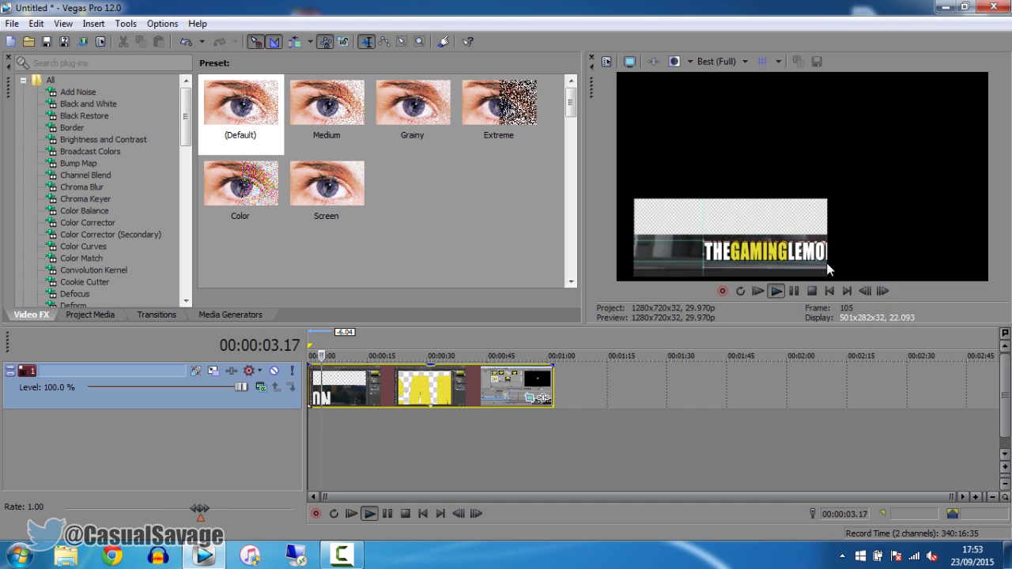
- Pause playback at 00:00:07.21, after the LEMON title has appeared
left_click(794, 291)
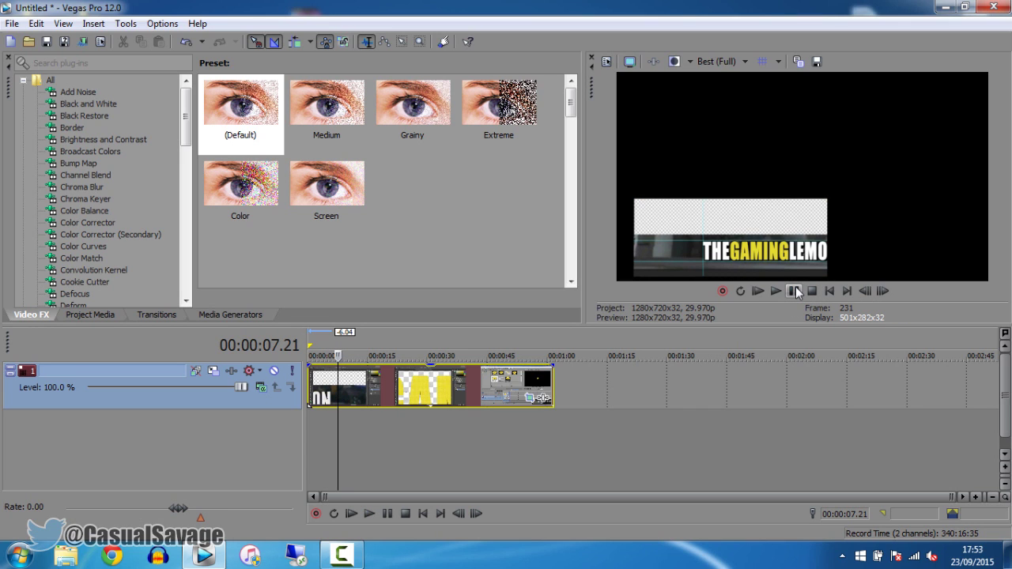